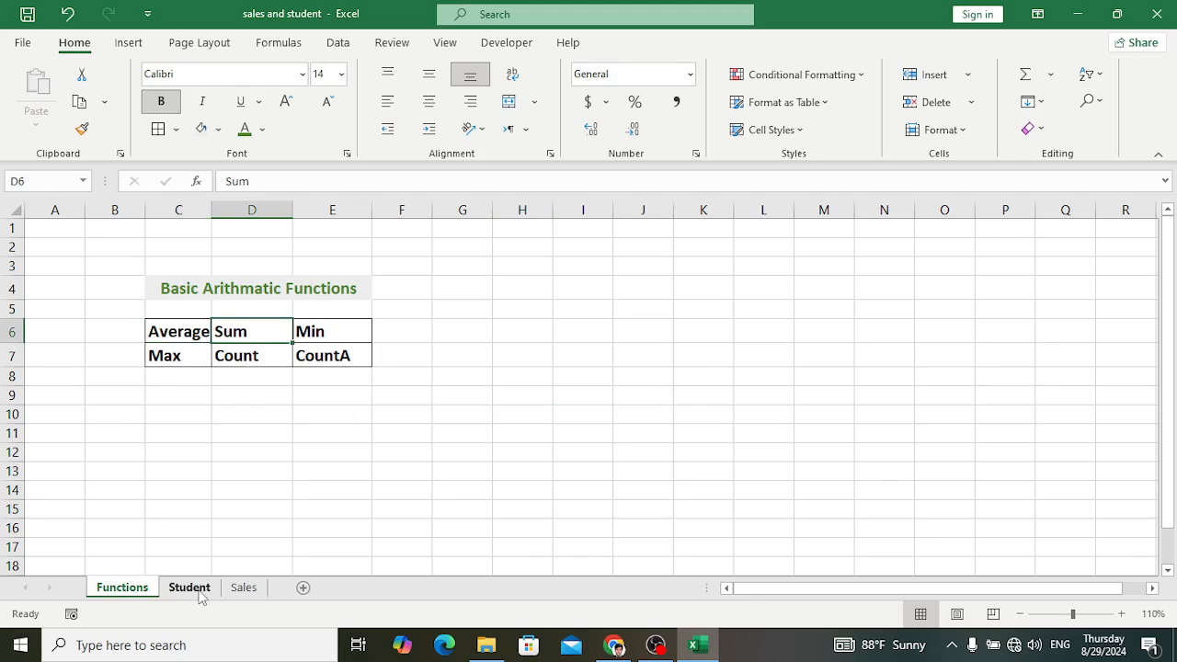
# Step: Add an "Avg" column header in cell G4, next to Chemistry, on the Student sheet
pyautogui.click(190, 589)
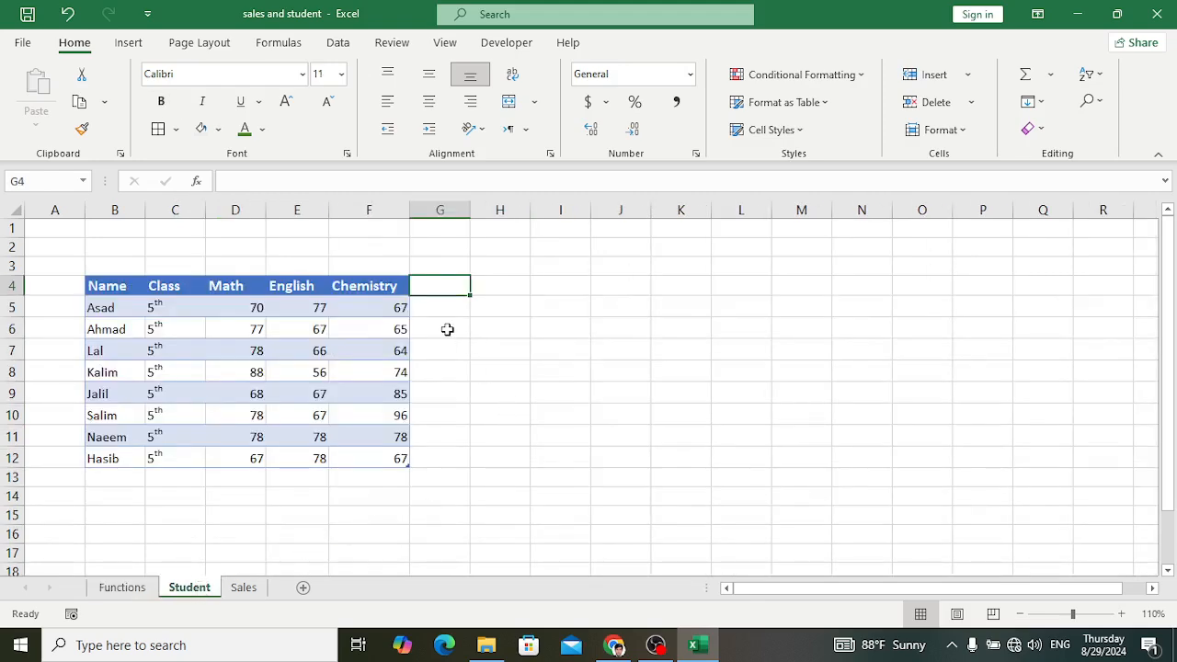
pyautogui.click(136, 587)
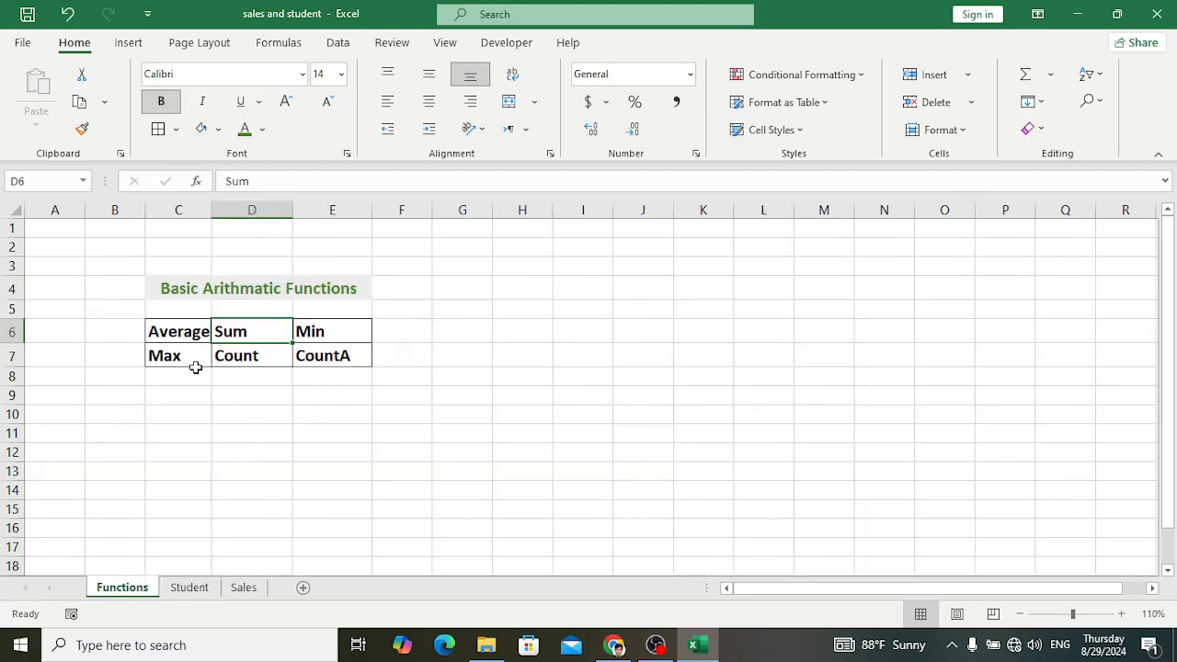
pyautogui.click(184, 331)
pyautogui.click(184, 588)
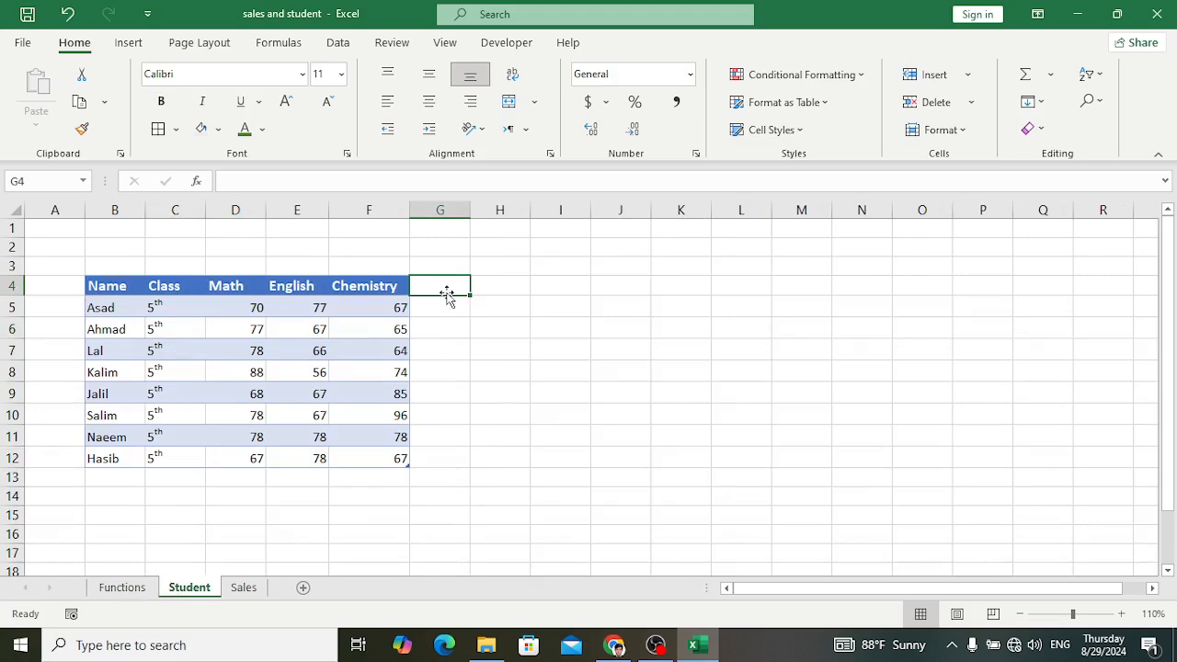
pyautogui.write('Avg')
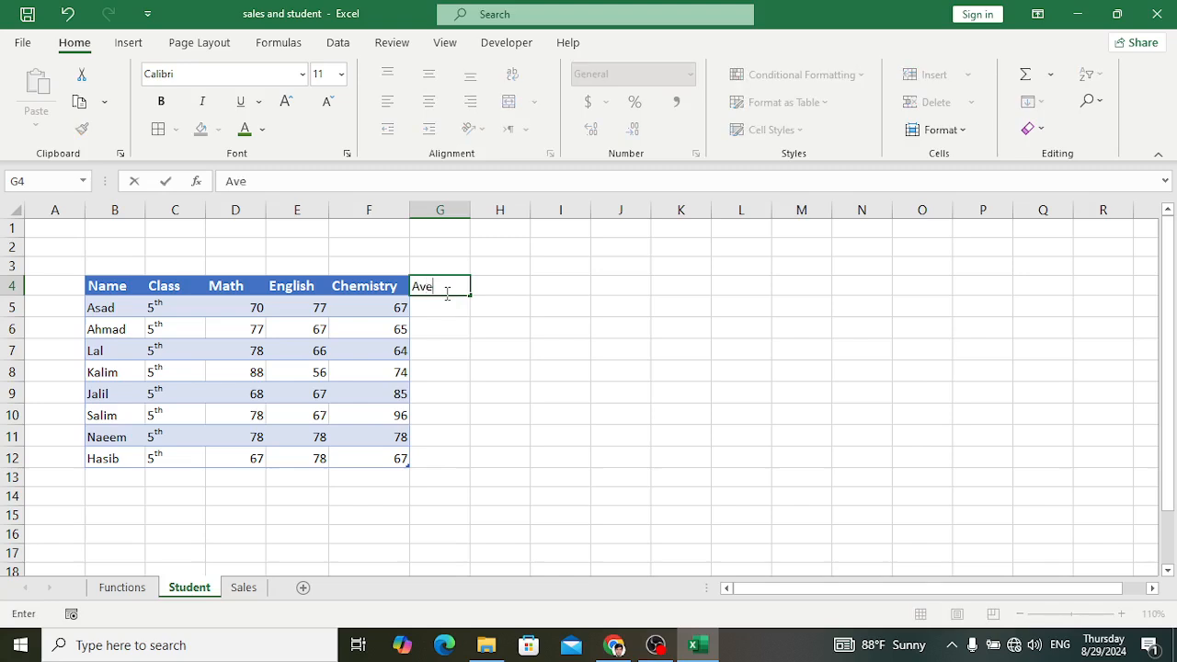
pyautogui.press('Return')
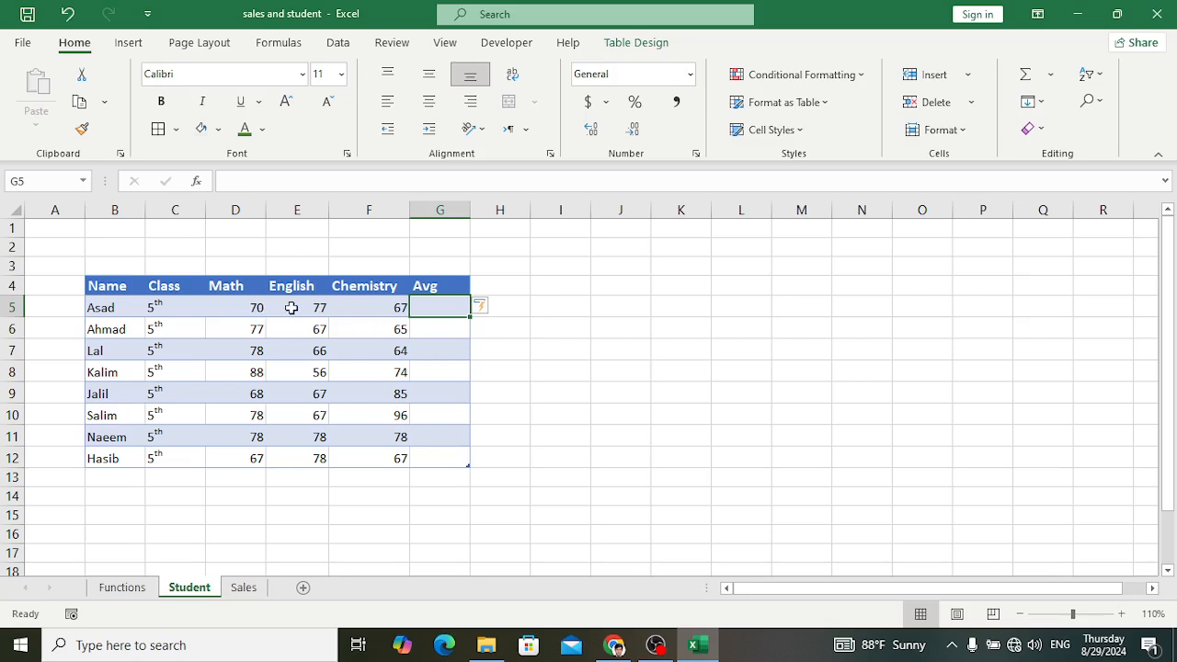
# Step: Enter an AVERAGE formula in G5 that averages each student's marks from Math through Chemistry
pyautogui.write('=aver')
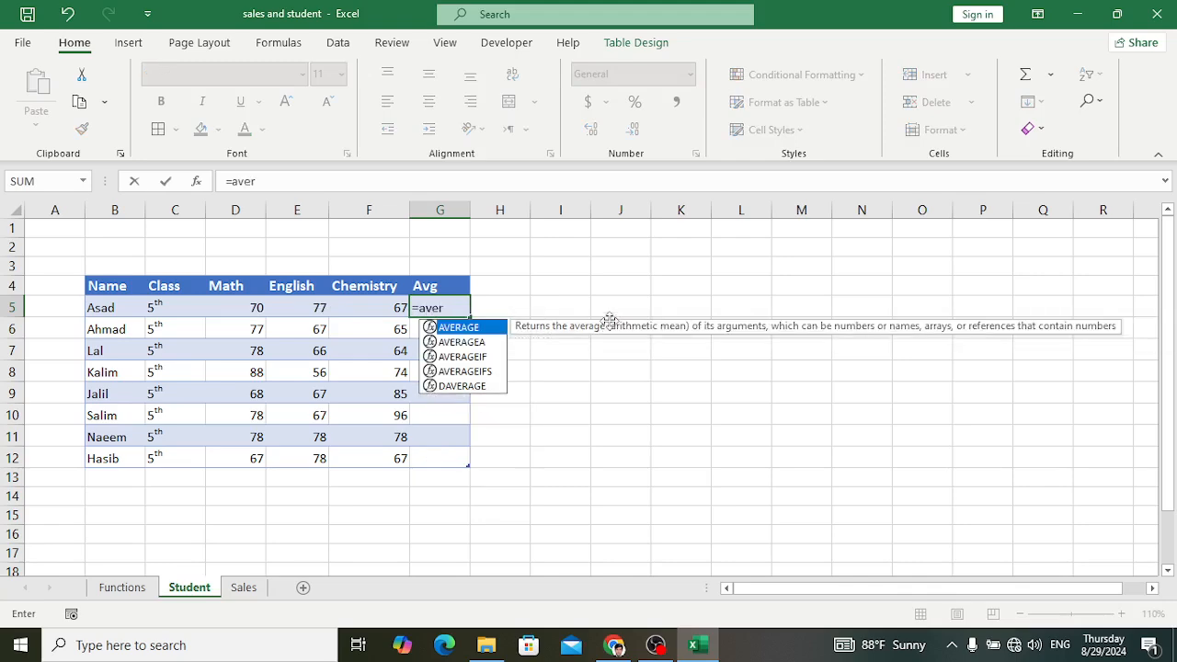
pyautogui.press('Tab')
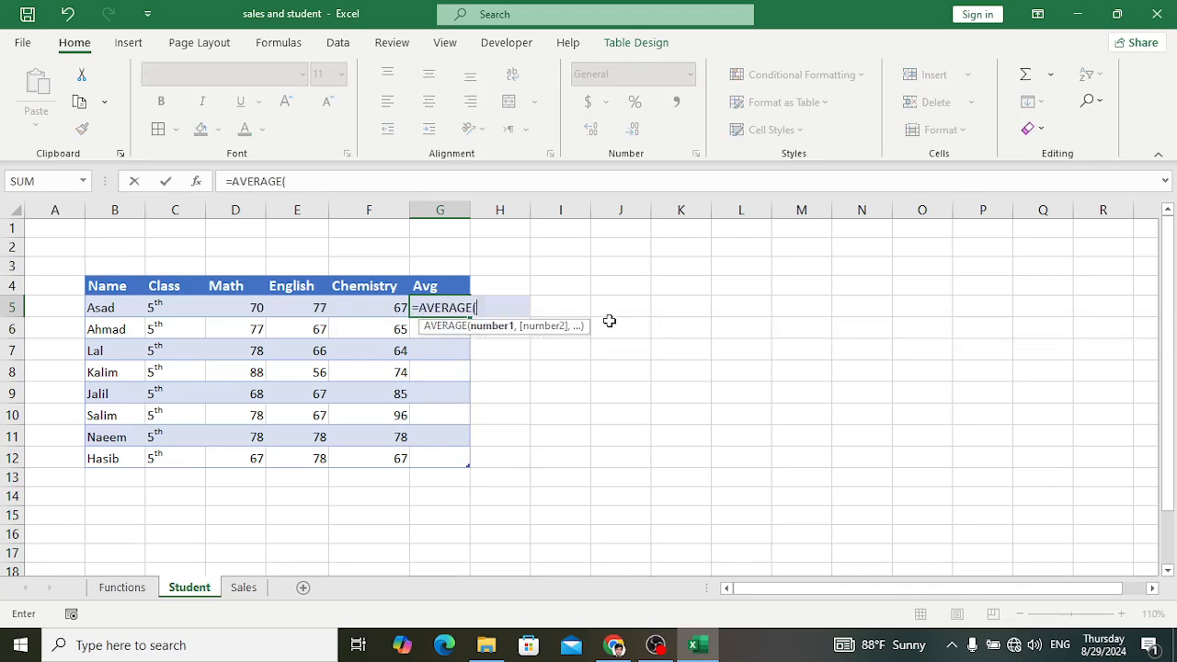
pyautogui.moveTo(241, 308); pyautogui.dragTo(342, 312)
pyautogui.write(')')
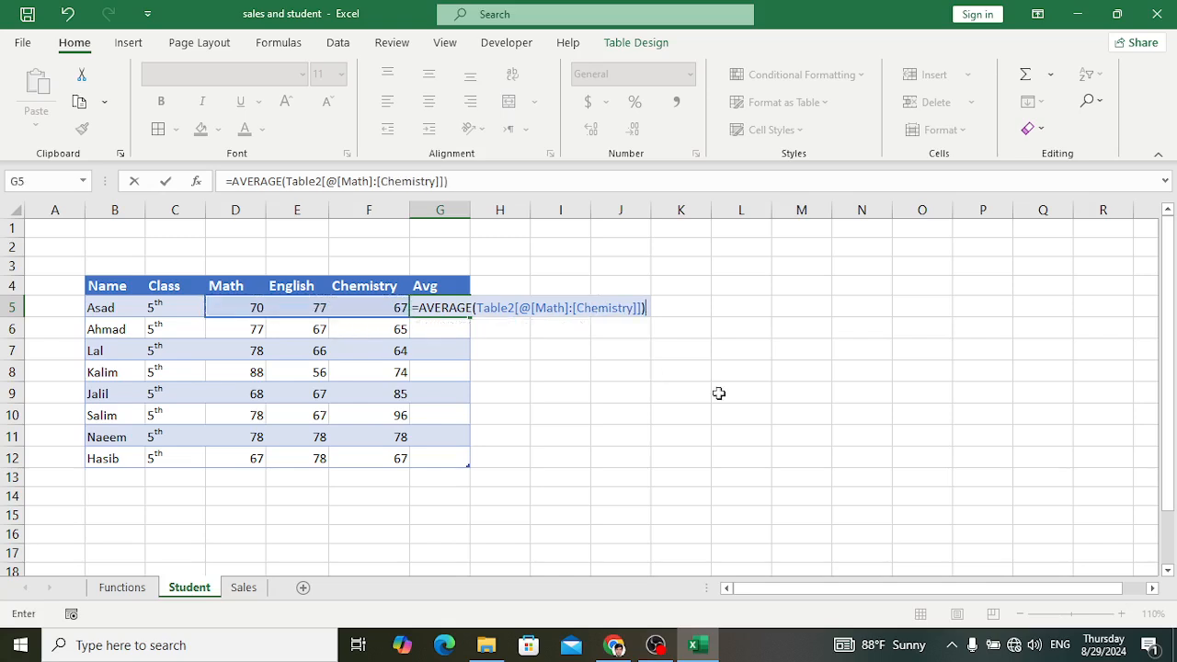
pyautogui.press('Return')
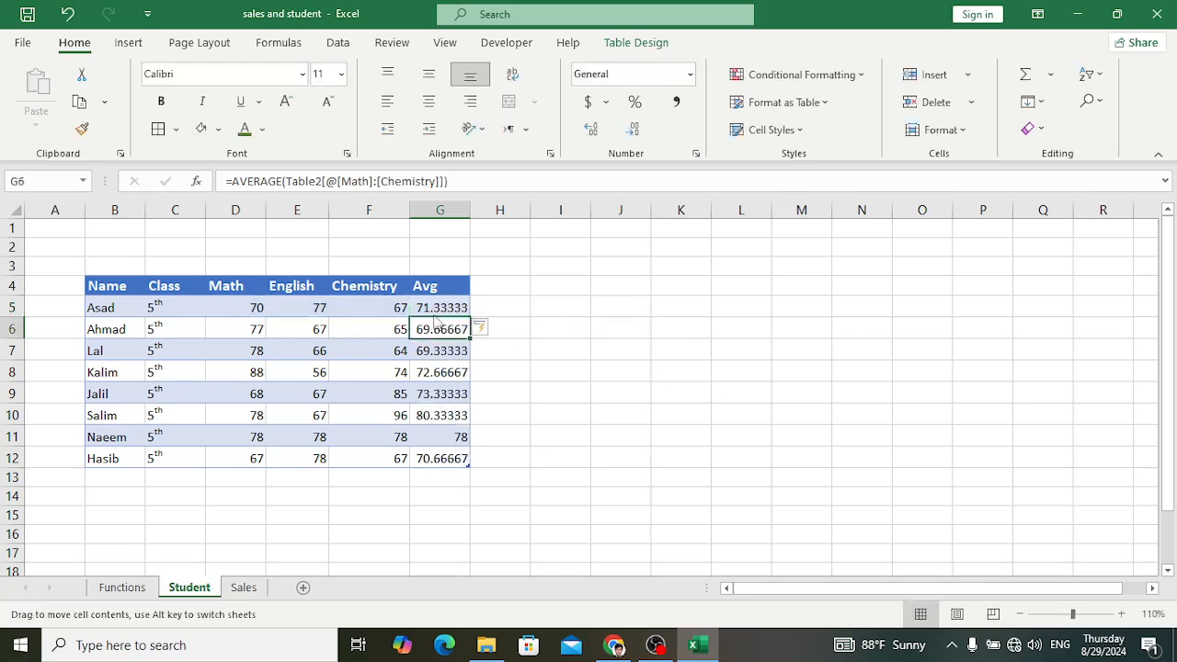
# Step: Reduce the Avg values in G5:G12 to two decimal places
pyautogui.click(456, 307)
pyautogui.moveTo(451, 307); pyautogui.dragTo(453, 453)
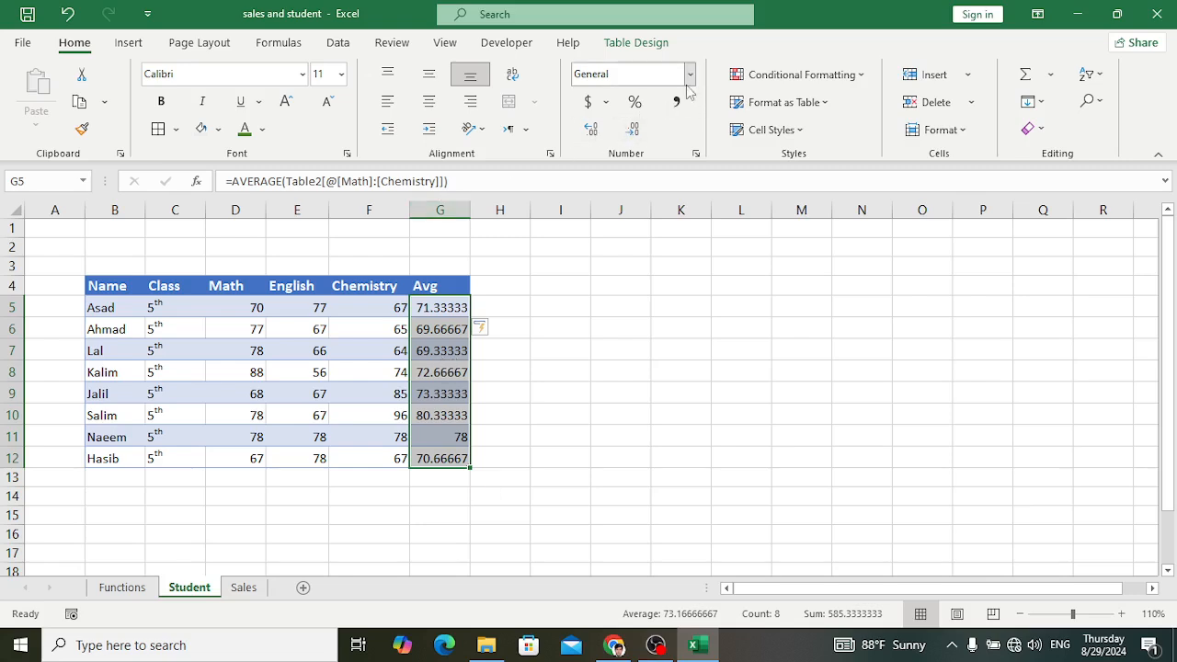
pyautogui.click(634, 132)
pyautogui.click(634, 133)
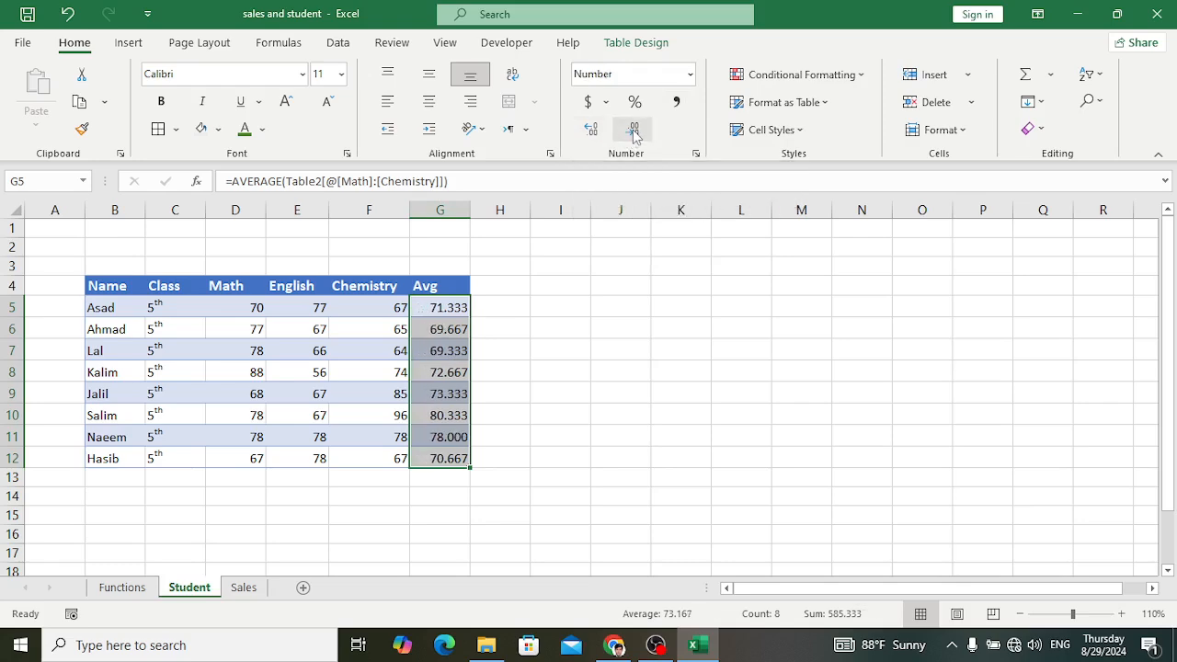
pyautogui.click(633, 132)
pyautogui.click(541, 396)
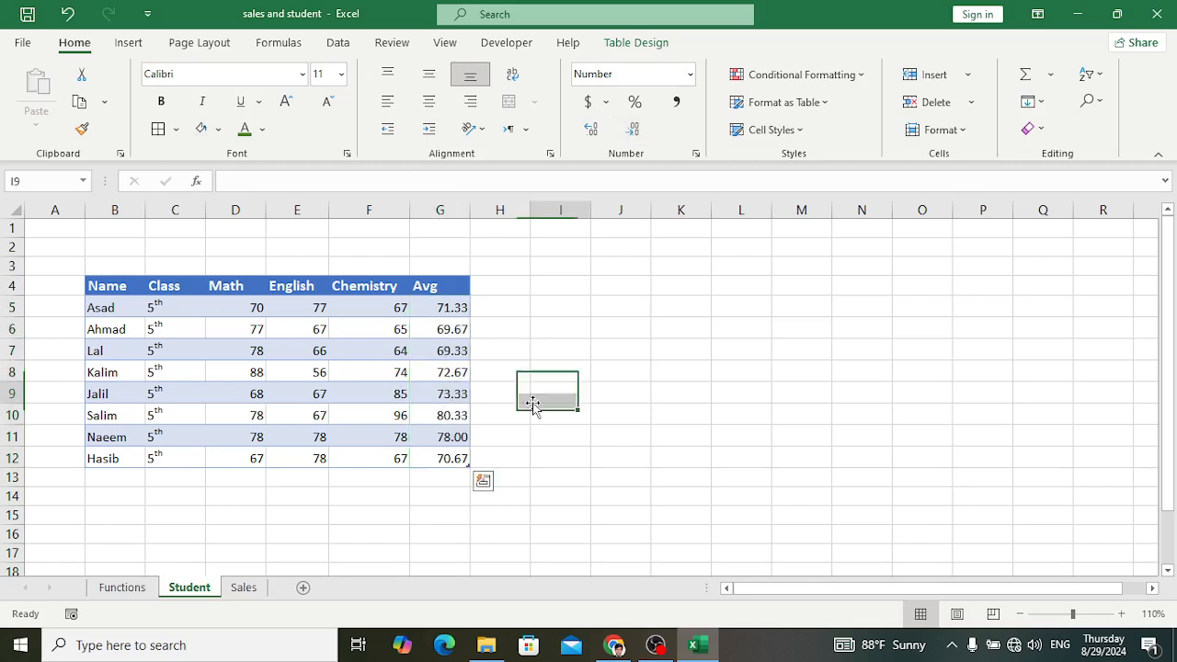
# Step: Examine the Avg and Chemistry columns on the Student sheet alongside the list of functions on the Functions sheet
pyautogui.moveTo(467, 307); pyautogui.dragTo(460, 460)
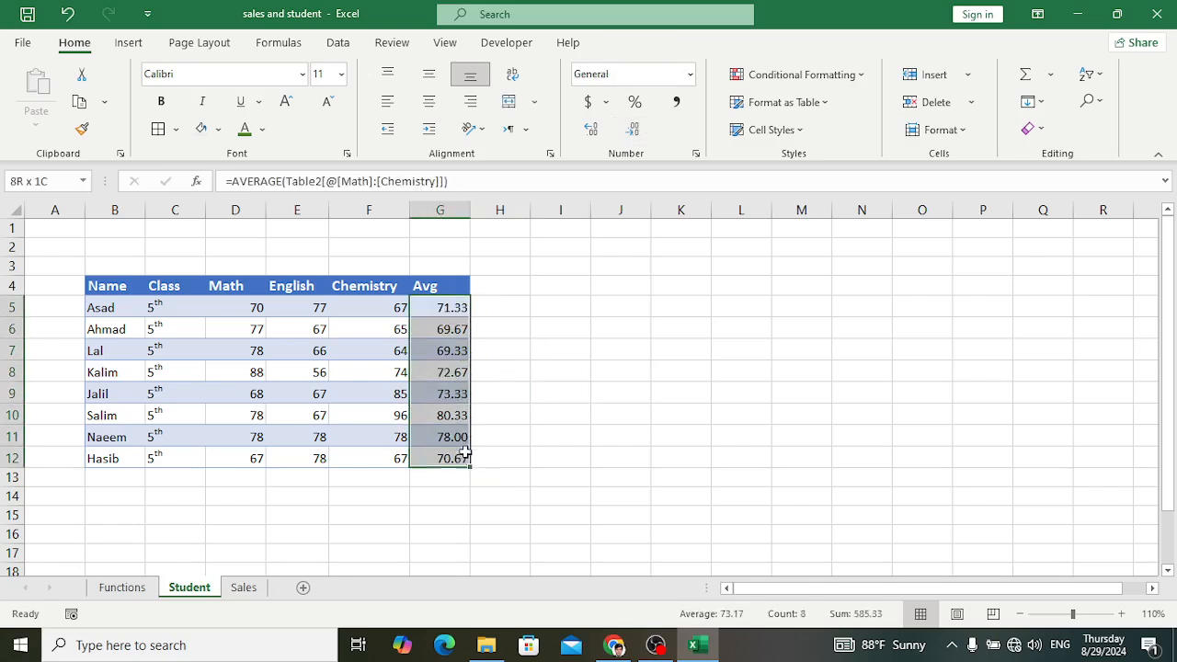
pyautogui.click(552, 408)
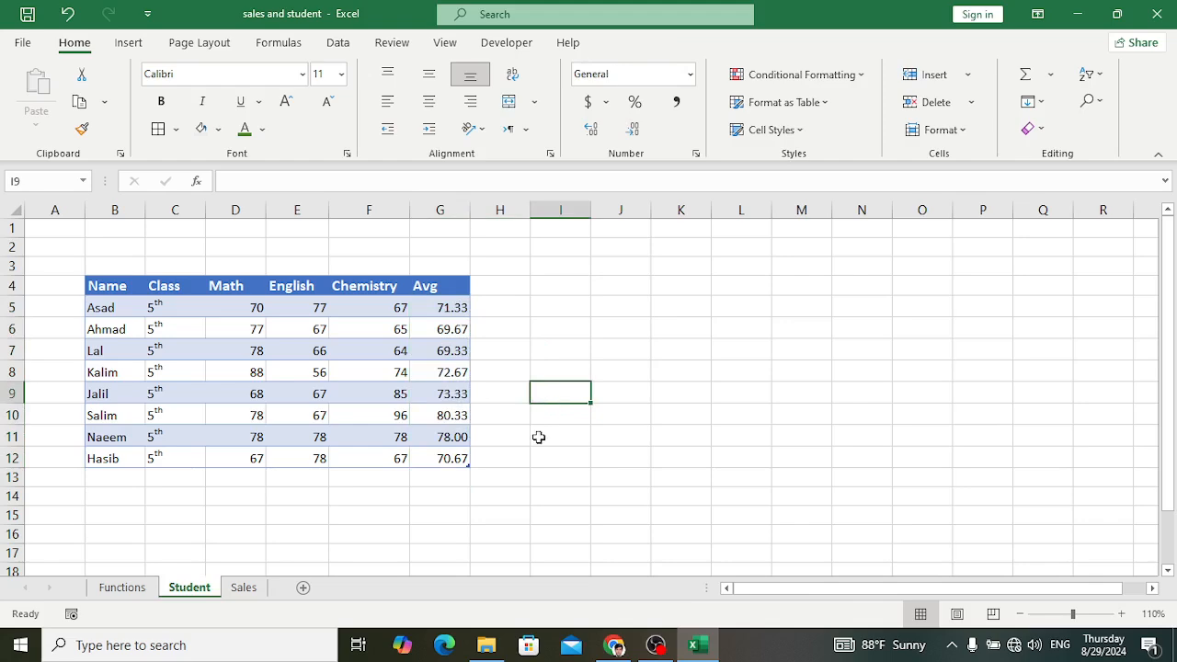
pyautogui.click(136, 588)
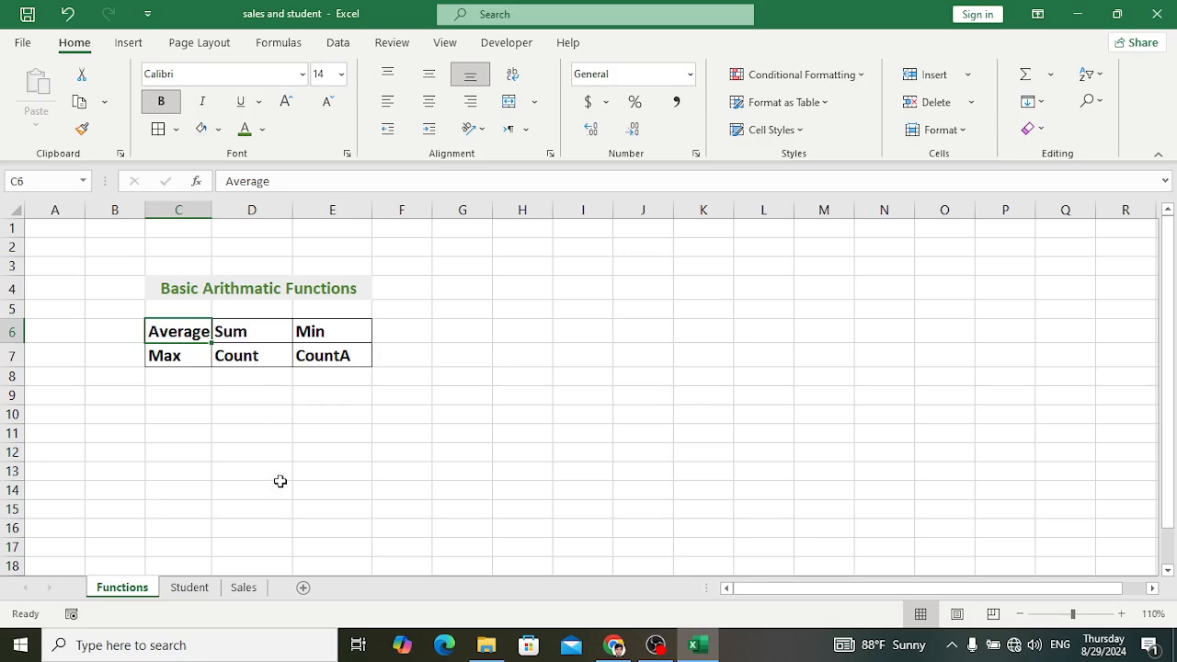
pyautogui.click(183, 591)
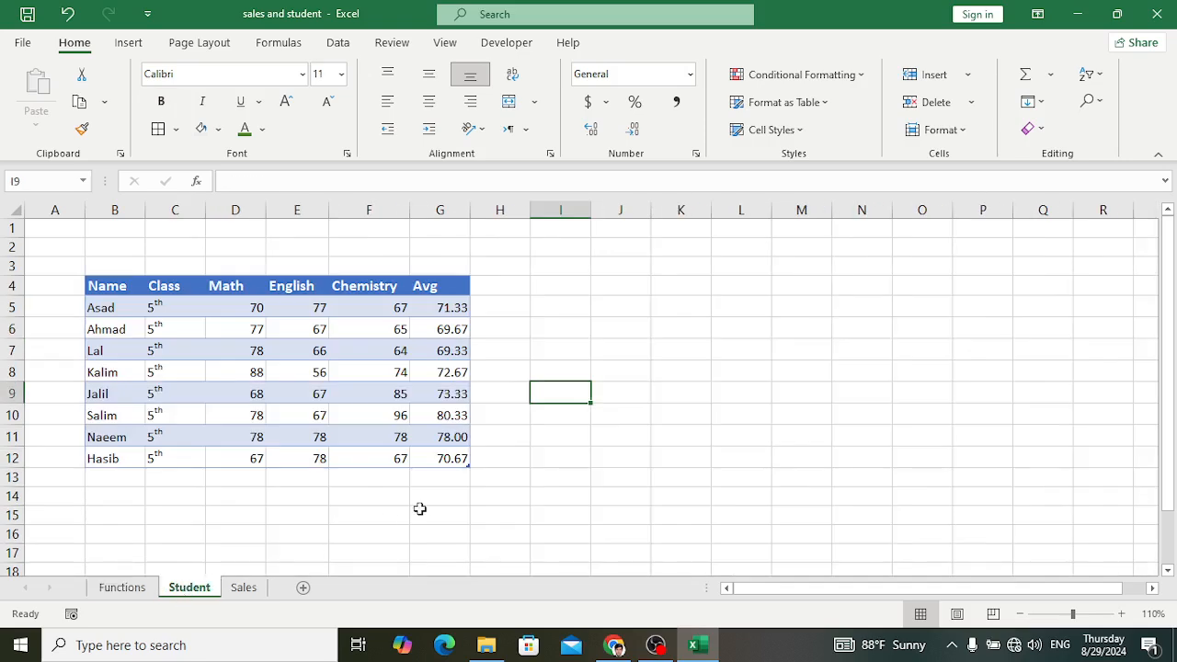
pyautogui.moveTo(439, 307); pyautogui.dragTo(457, 449)
pyautogui.click(544, 394)
pyautogui.moveTo(381, 310); pyautogui.dragTo(407, 456)
pyautogui.click(457, 418)
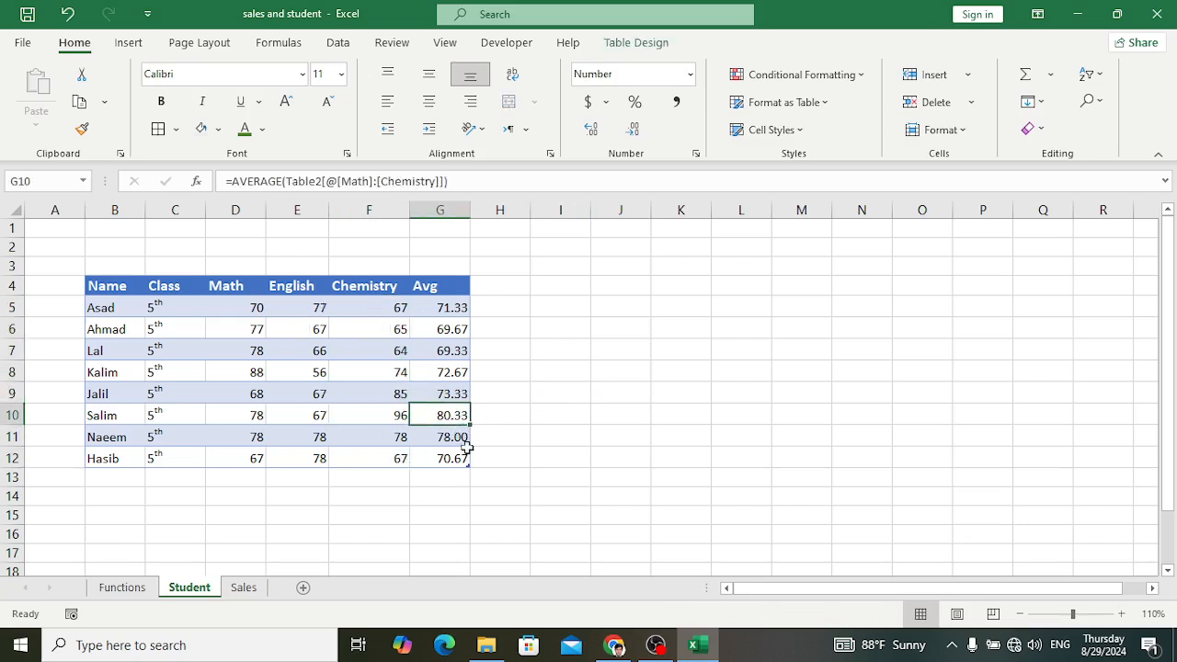
pyautogui.click(122, 587)
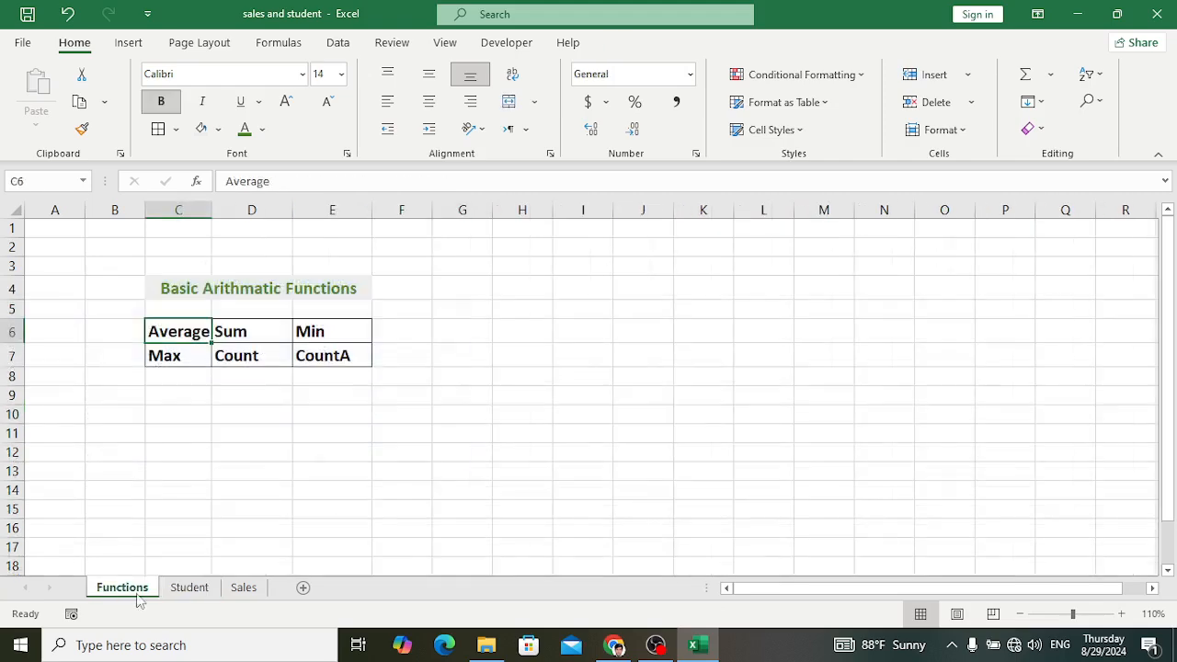
pyautogui.click(188, 586)
# Step: On the Sales sheet, total the Price column in J4, beside the Sum label, with =SUM(E2:E16)
pyautogui.click(244, 587)
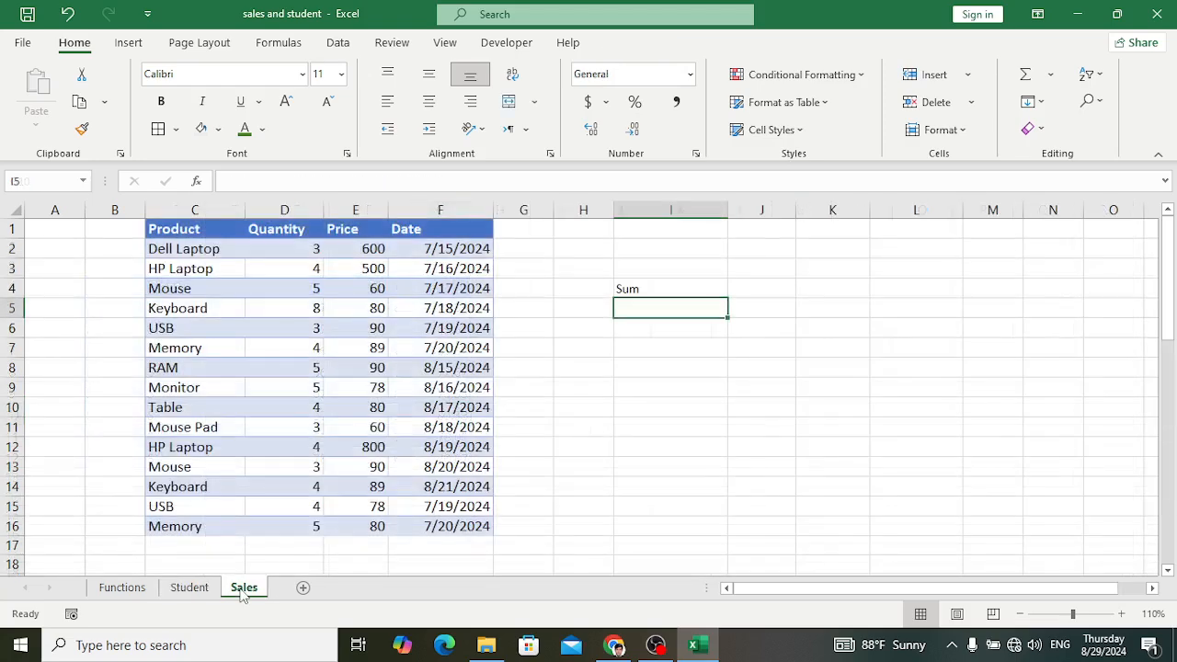
pyautogui.moveTo(368, 249); pyautogui.dragTo(378, 530)
pyautogui.click(628, 288)
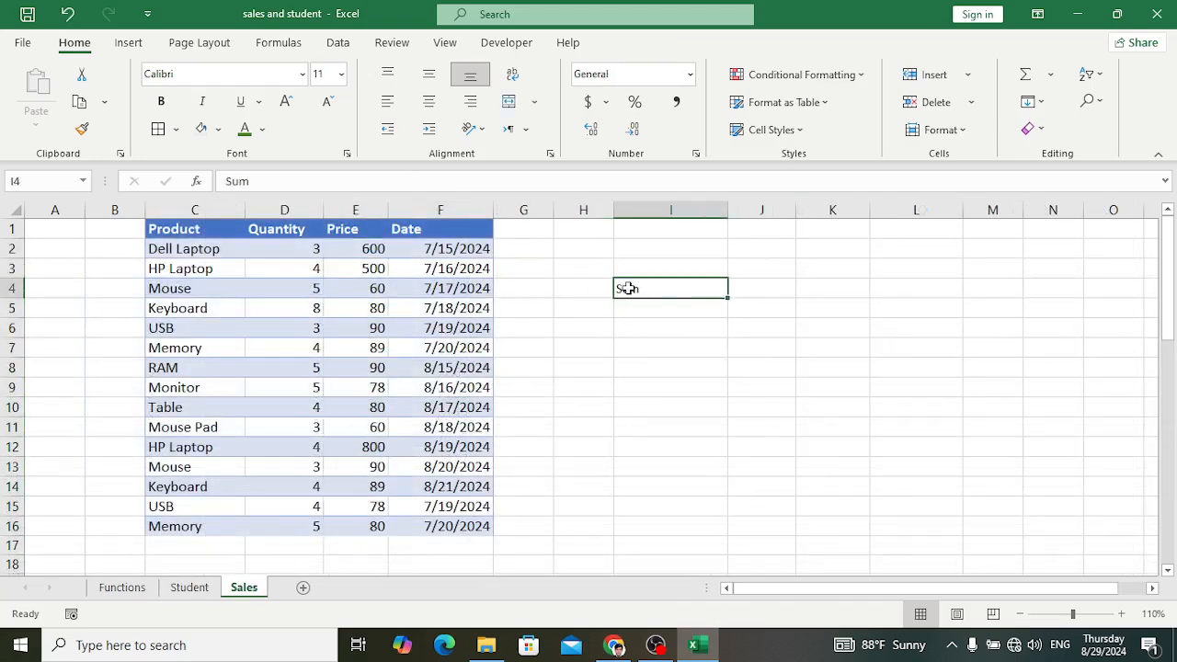
pyautogui.click(762, 290)
pyautogui.write('=sum')
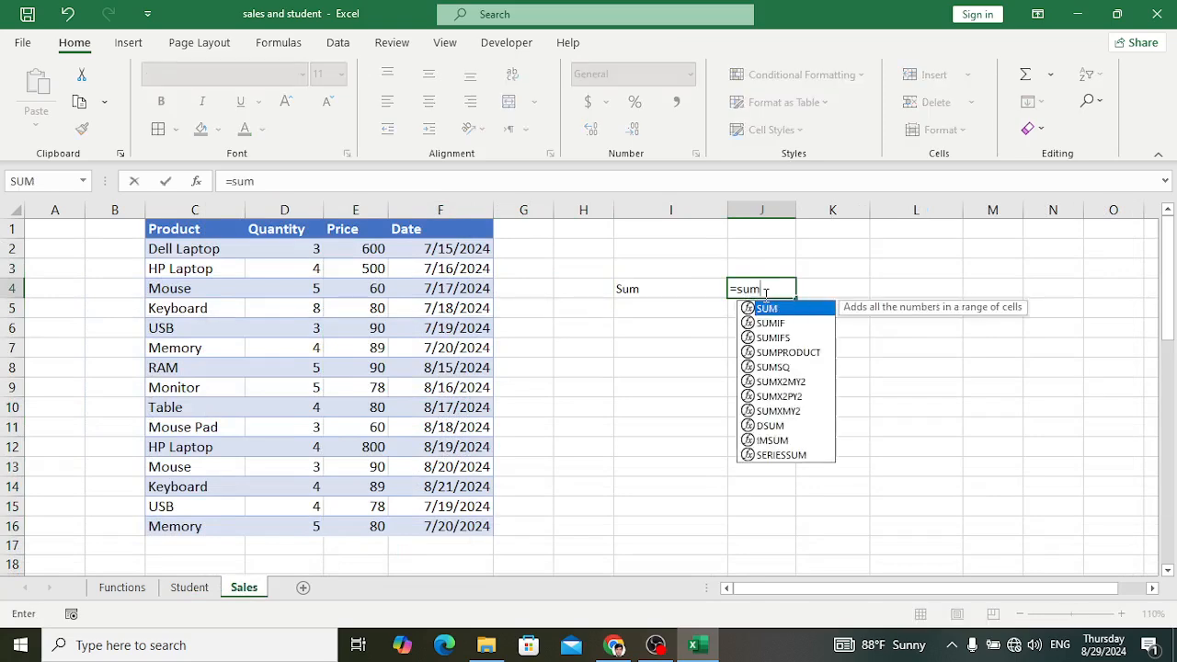
pyautogui.press('Tab')
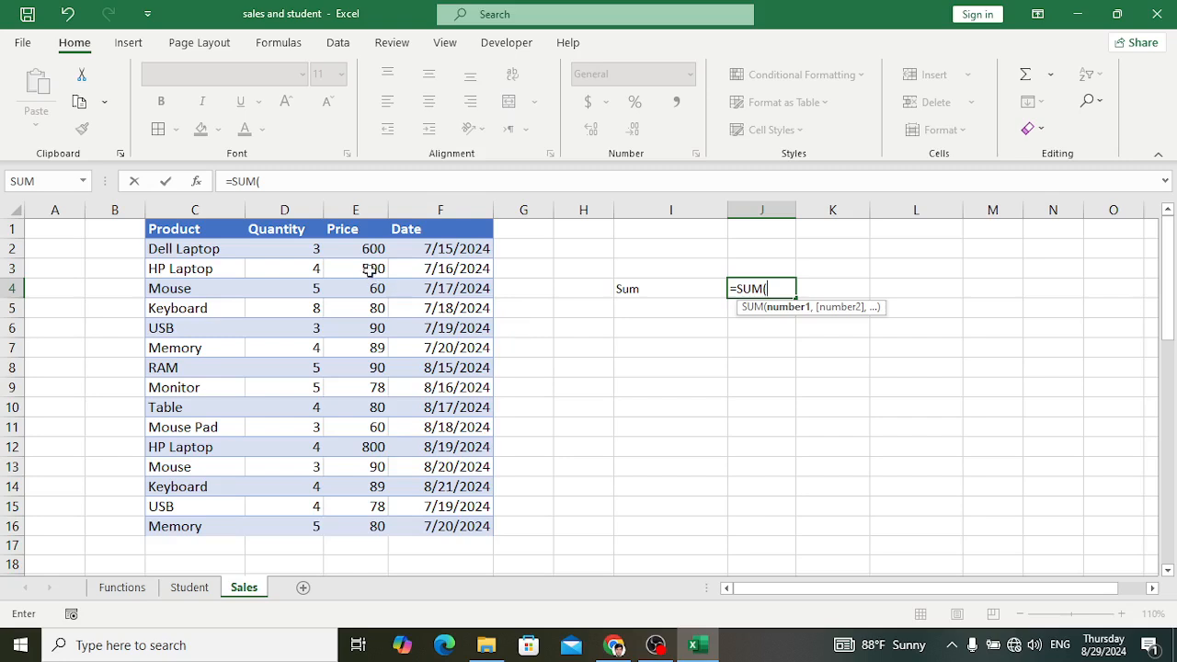
pyautogui.moveTo(373, 249); pyautogui.dragTo(379, 528)
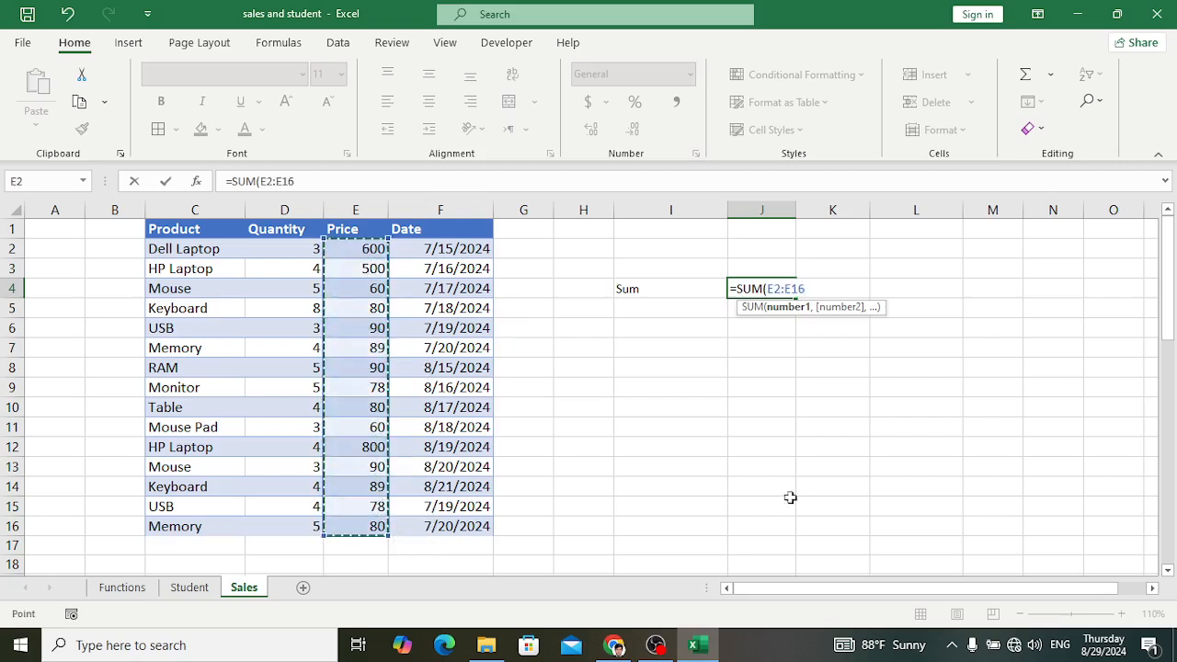
pyautogui.write(')')
pyautogui.press('Return')
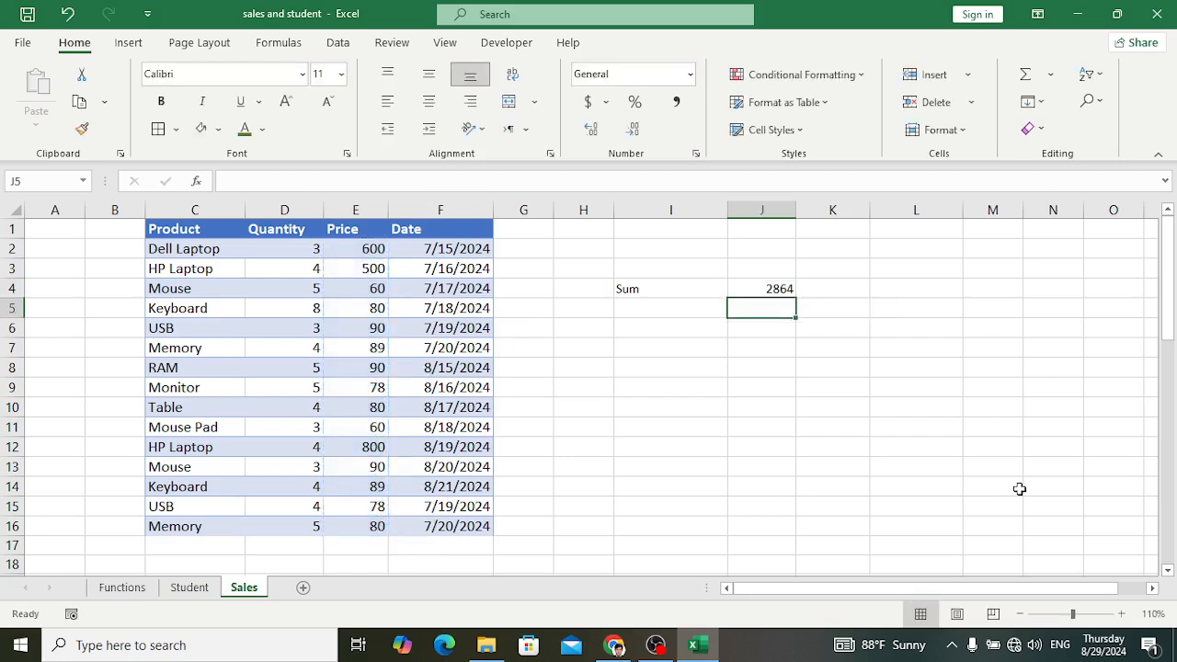
pyautogui.click(769, 293)
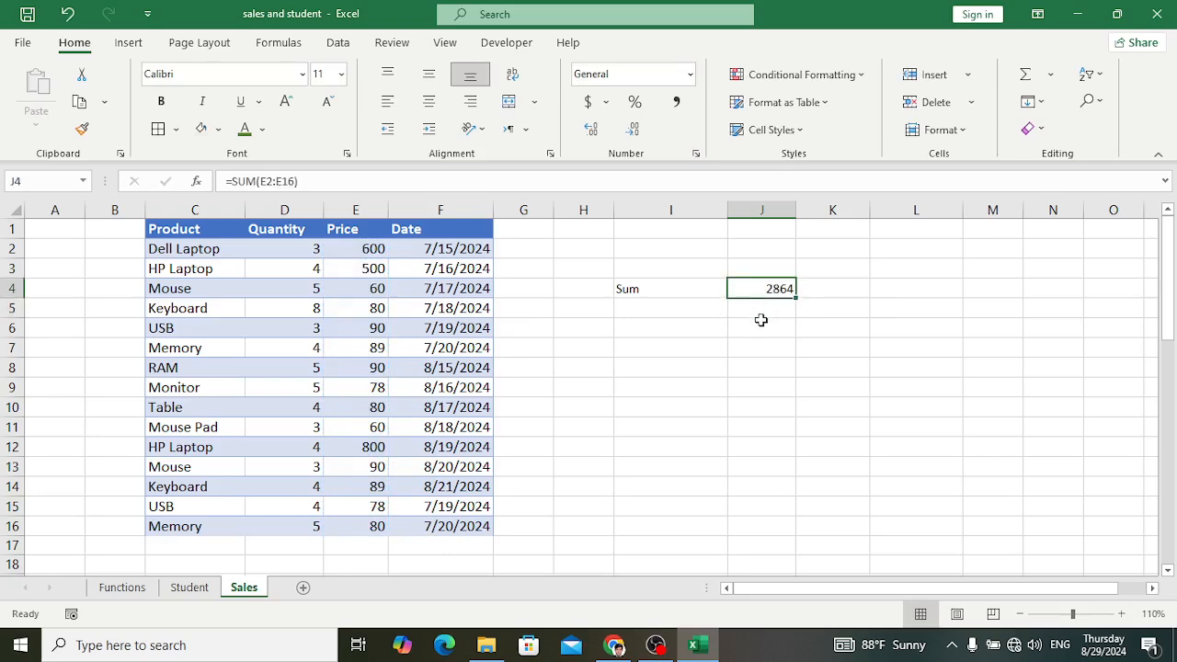
pyautogui.moveTo(366, 250); pyautogui.dragTo(384, 528)
pyautogui.click(854, 390)
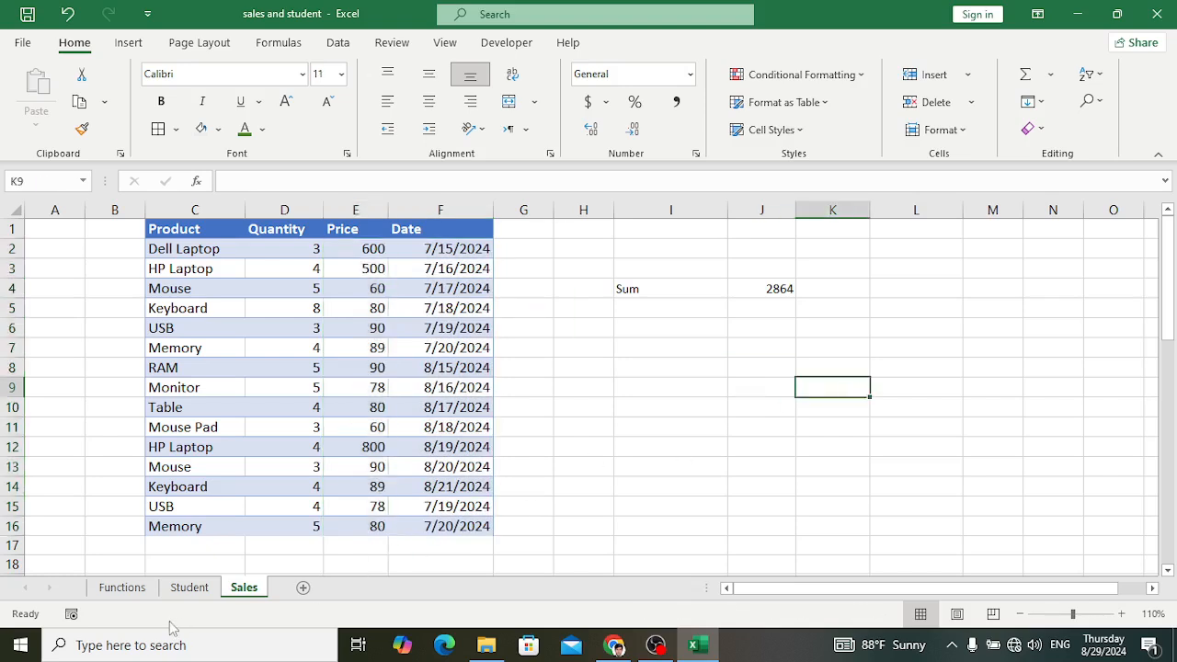
# Step: On the Student sheet, calculate the lowest student average in J8 with a MIN formula over the Avg column
pyautogui.click(124, 591)
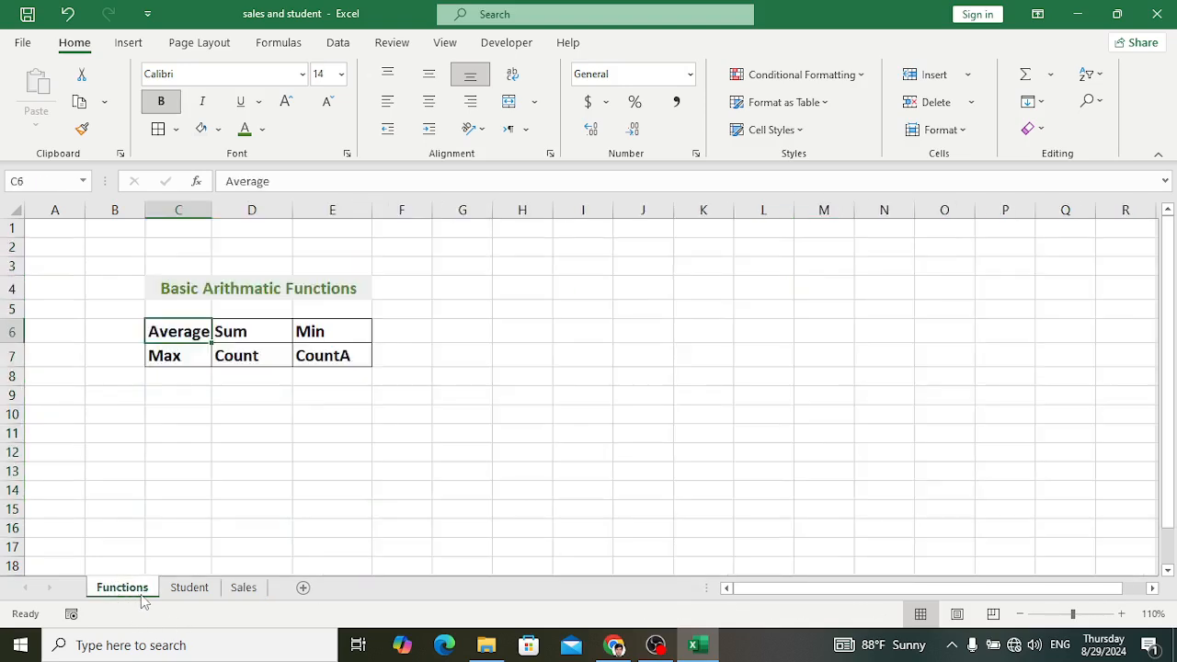
pyautogui.click(310, 336)
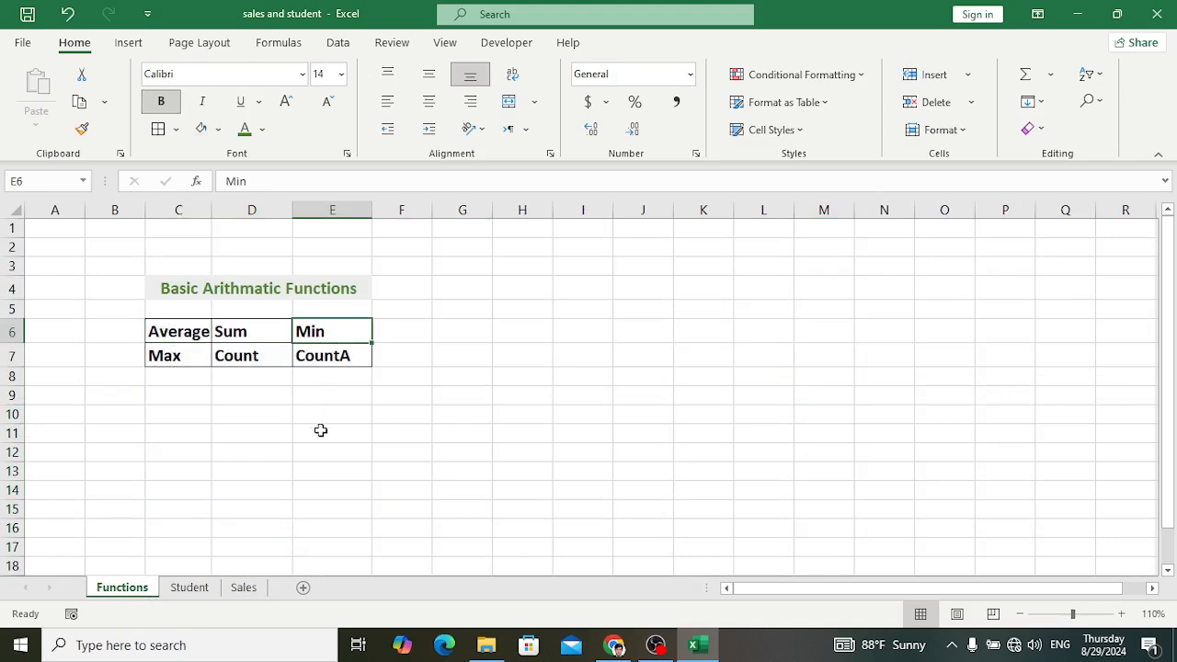
pyautogui.click(189, 588)
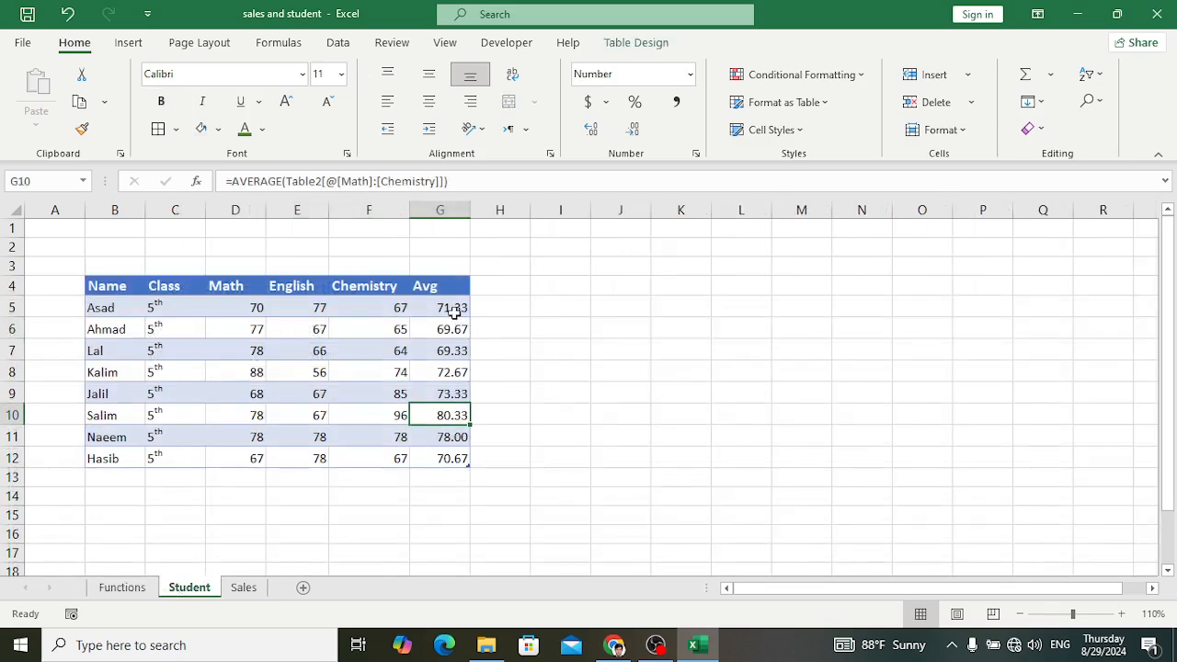
pyautogui.click(451, 309)
pyautogui.moveTo(437, 307); pyautogui.dragTo(454, 458)
pyautogui.click(558, 477)
pyautogui.click(632, 369)
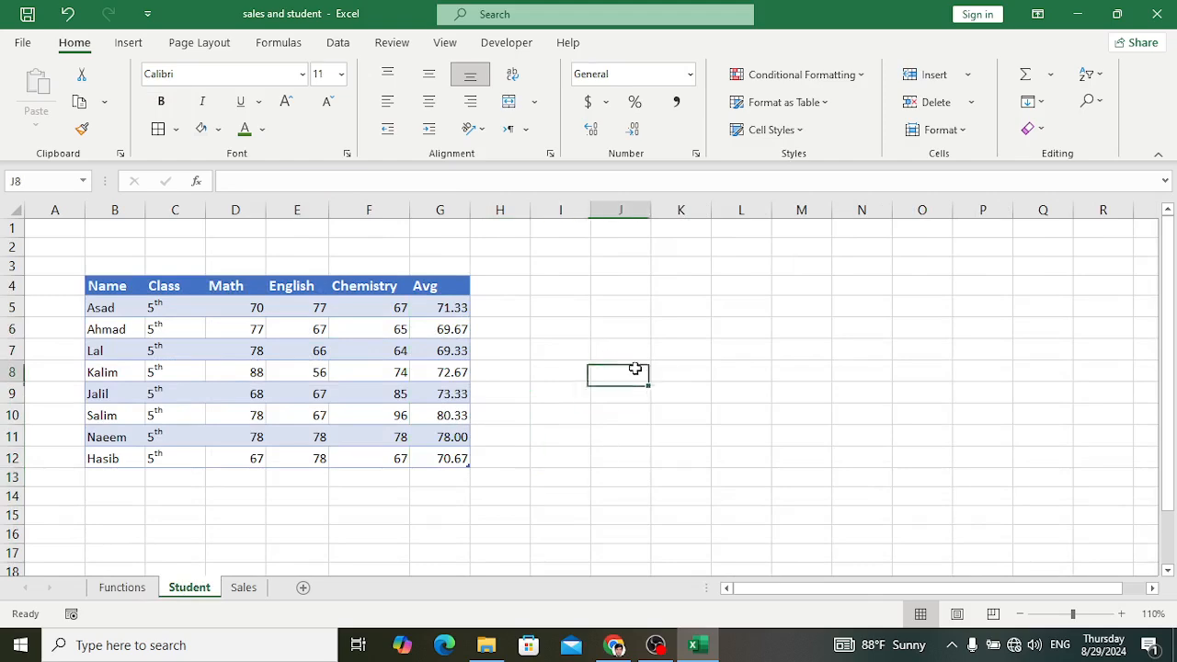
pyautogui.write('=Min')
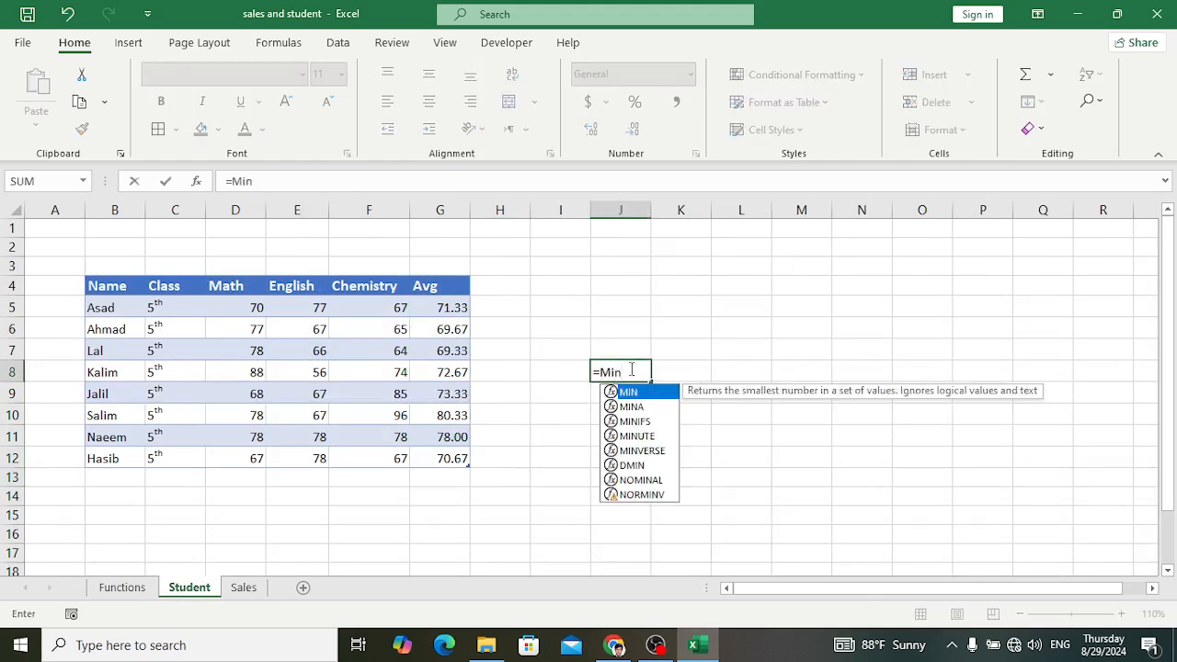
pyautogui.press('Tab')
pyautogui.moveTo(433, 309); pyautogui.dragTo(452, 459)
pyautogui.write(')')
pyautogui.press('Return')
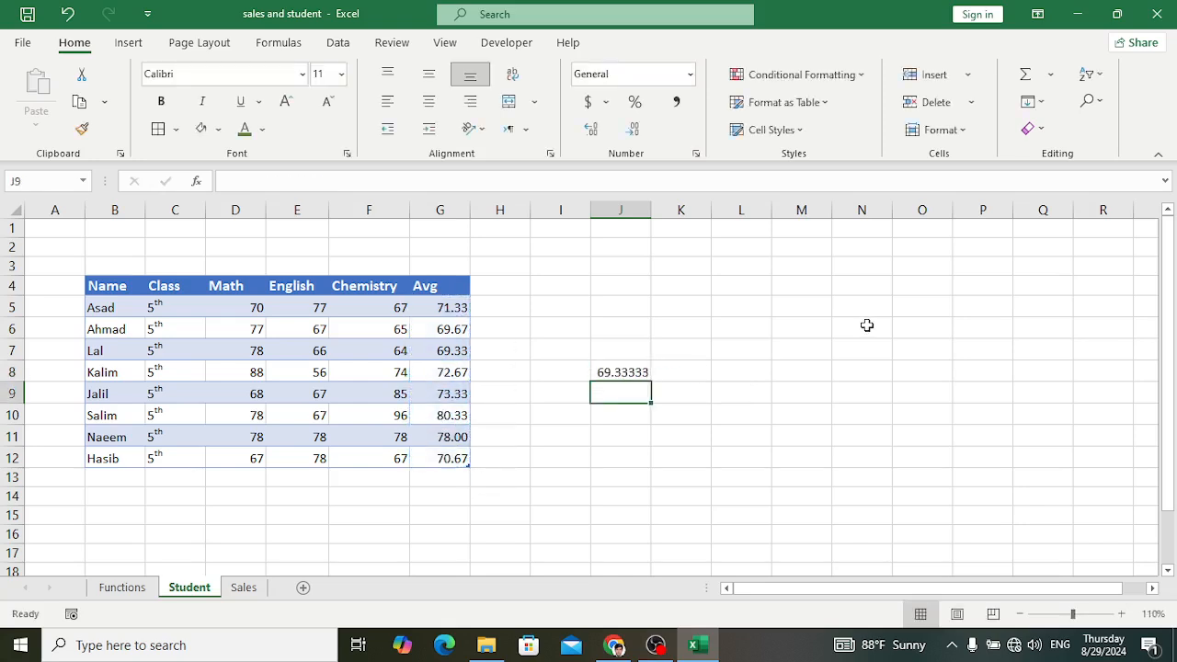
pyautogui.click(611, 371)
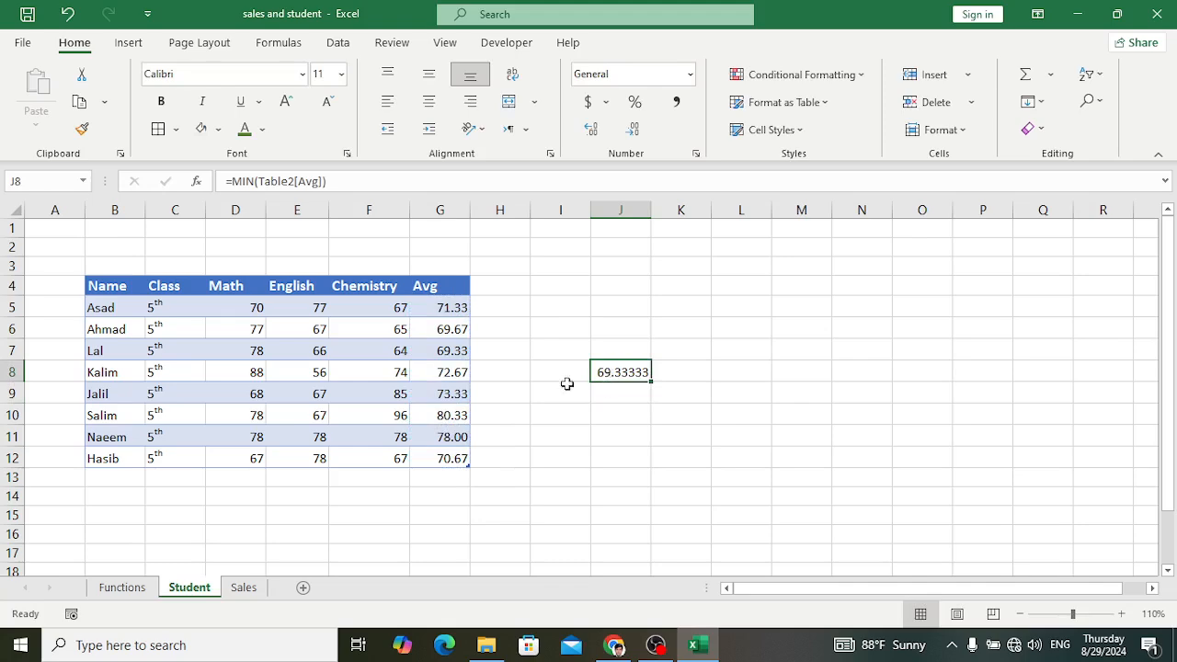
pyautogui.click(446, 331)
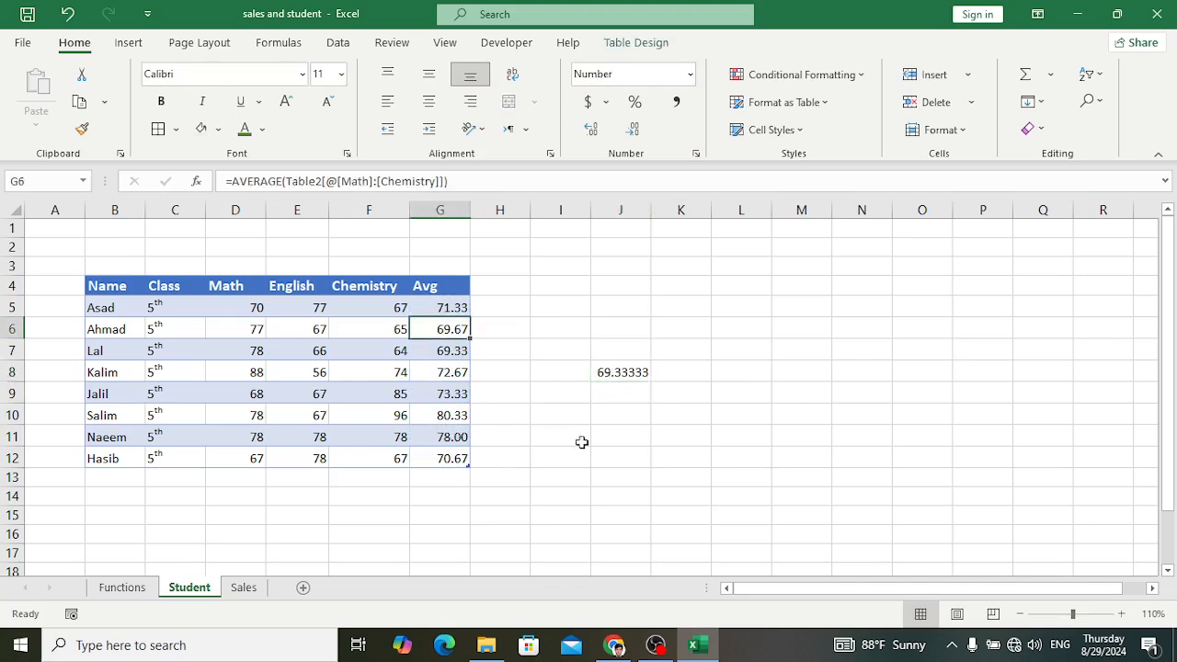
pyautogui.click(448, 353)
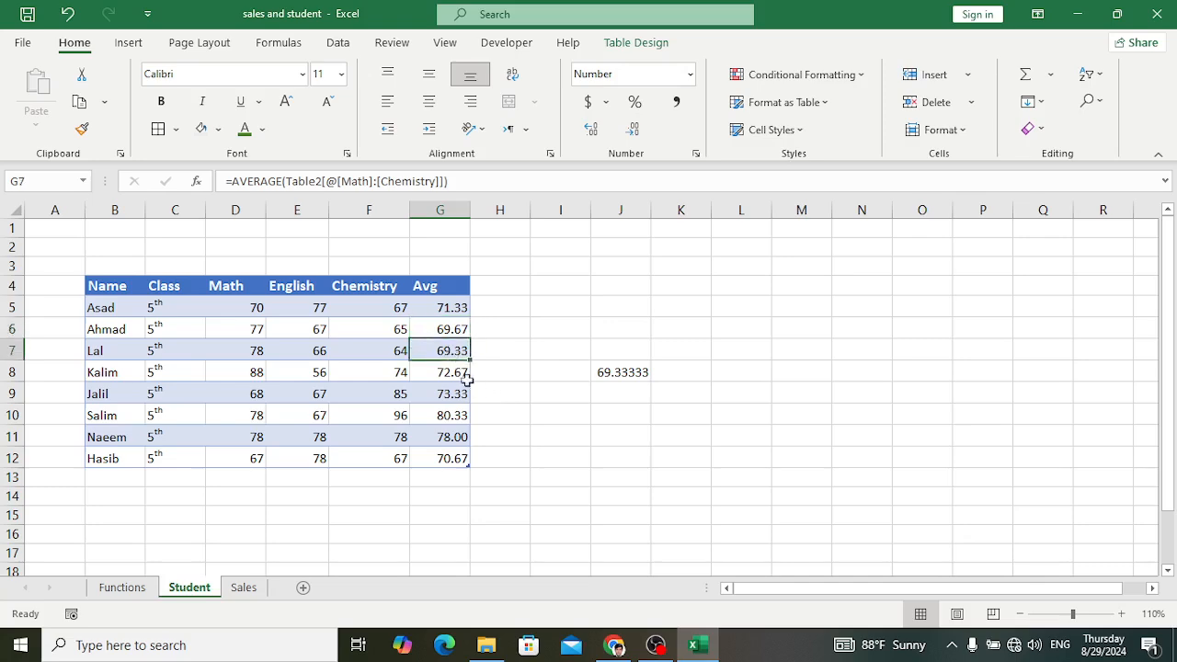
# Step: On the Student sheet, calculate the highest student average in J9 with a MAX formula over the Avg column
pyautogui.click(121, 590)
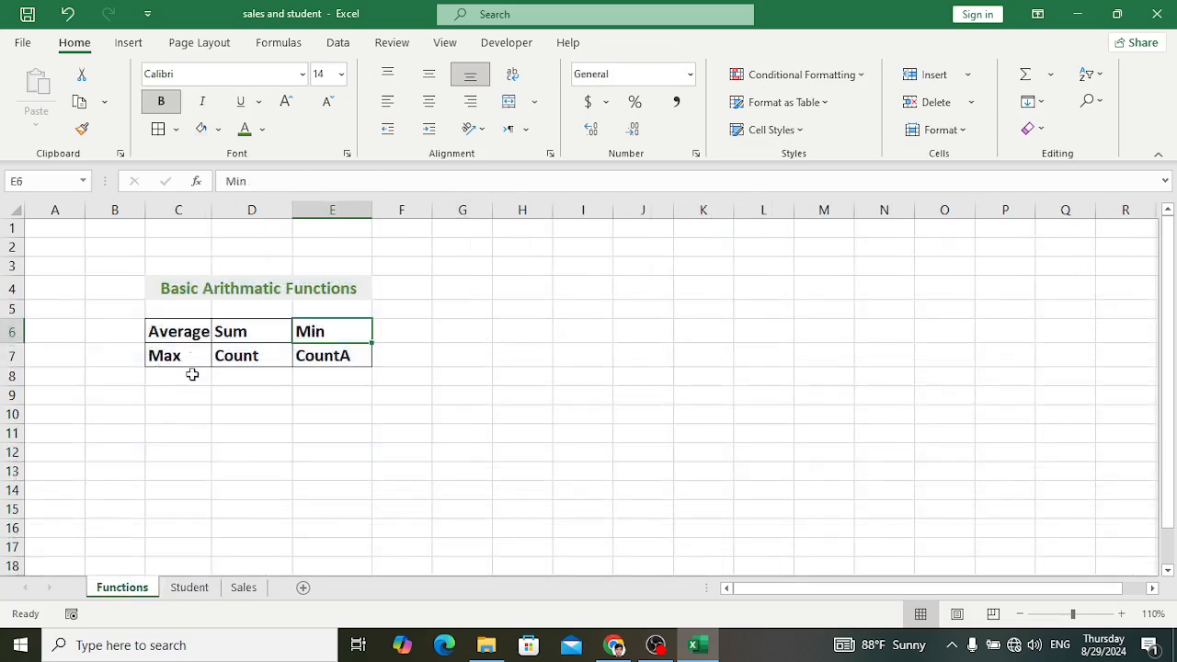
pyautogui.click(189, 587)
pyautogui.click(632, 394)
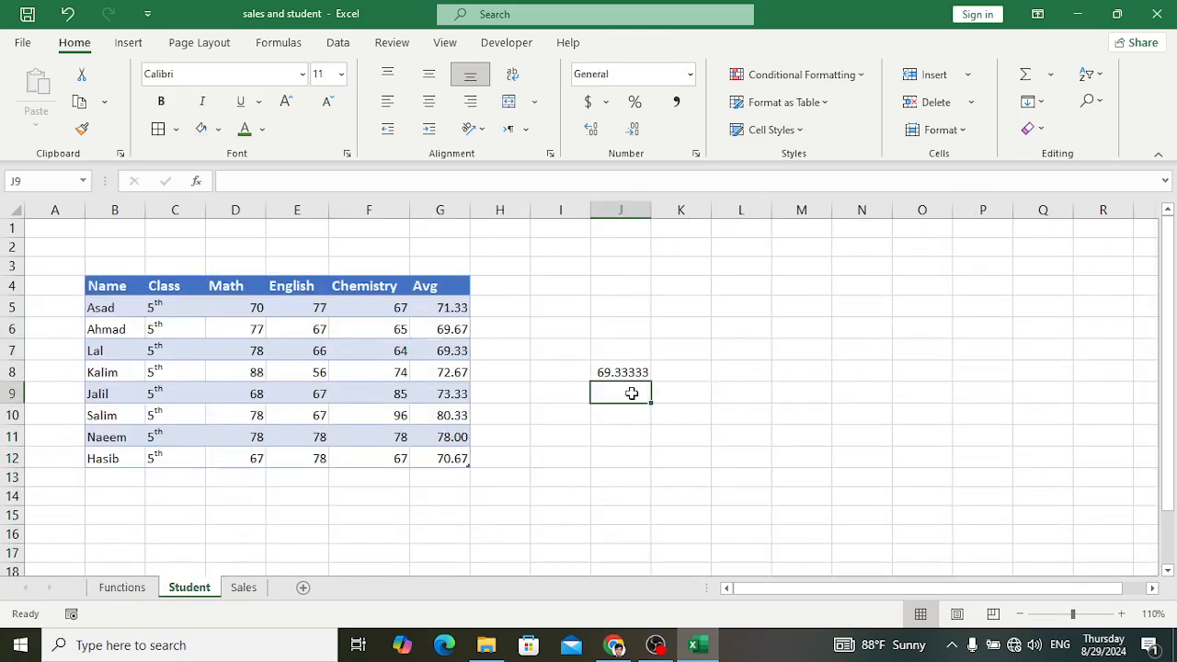
pyautogui.write('=max')
pyautogui.press('Tab')
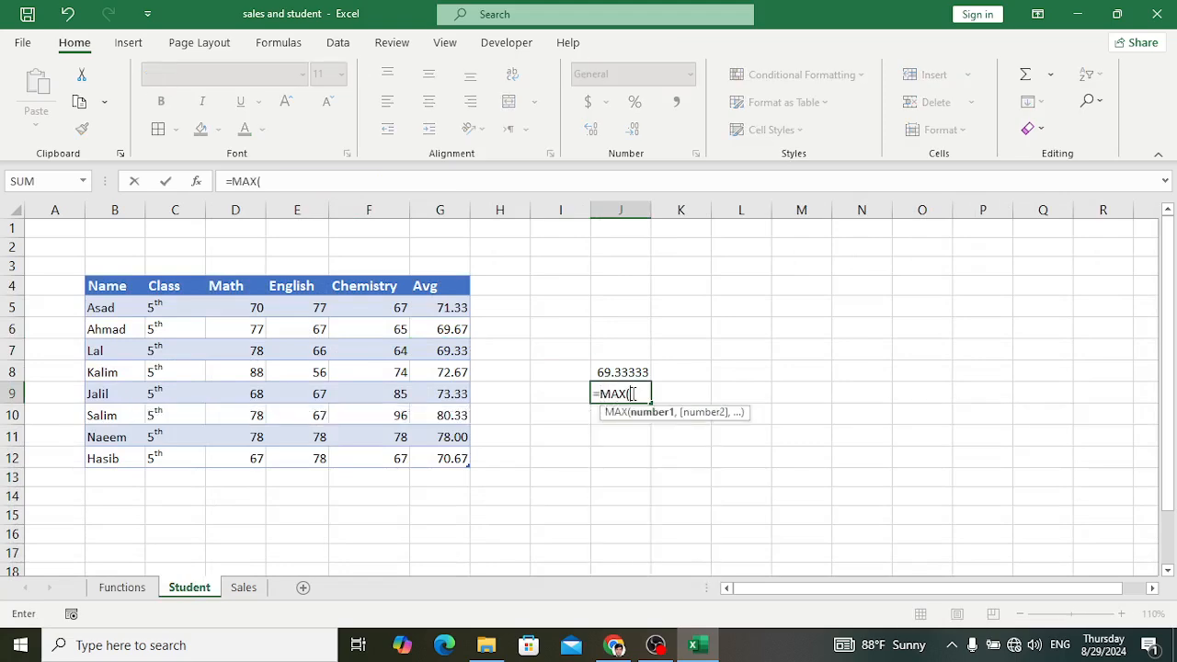
pyautogui.moveTo(439, 309); pyautogui.dragTo(446, 454)
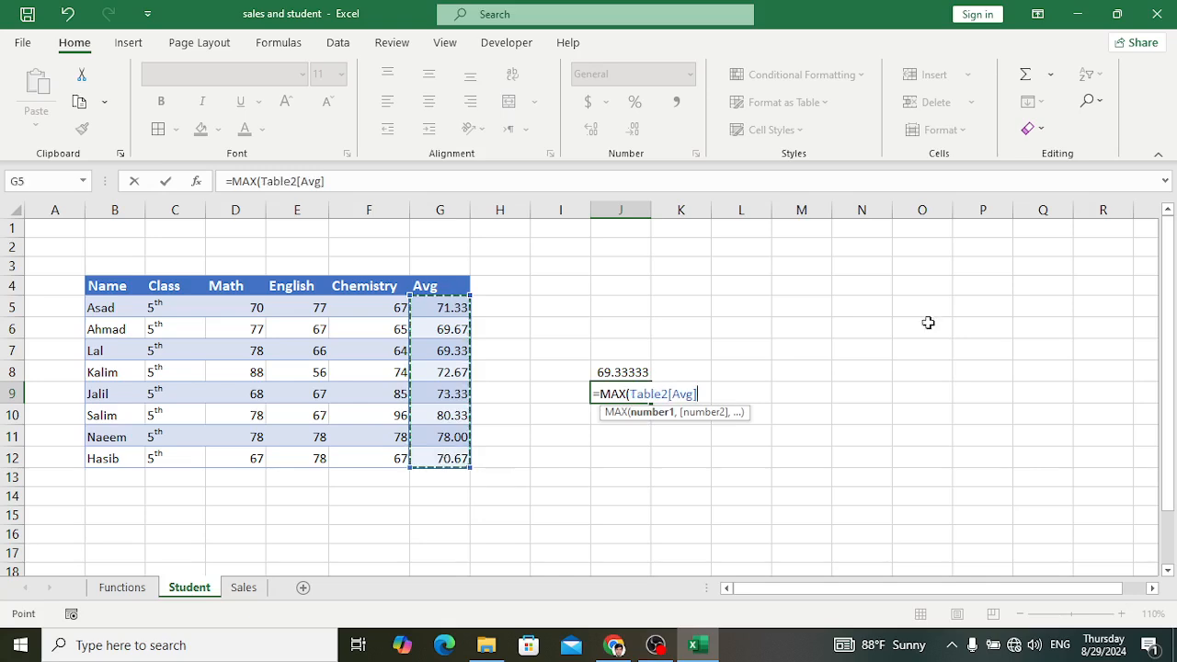
pyautogui.write(')')
pyautogui.press('Return')
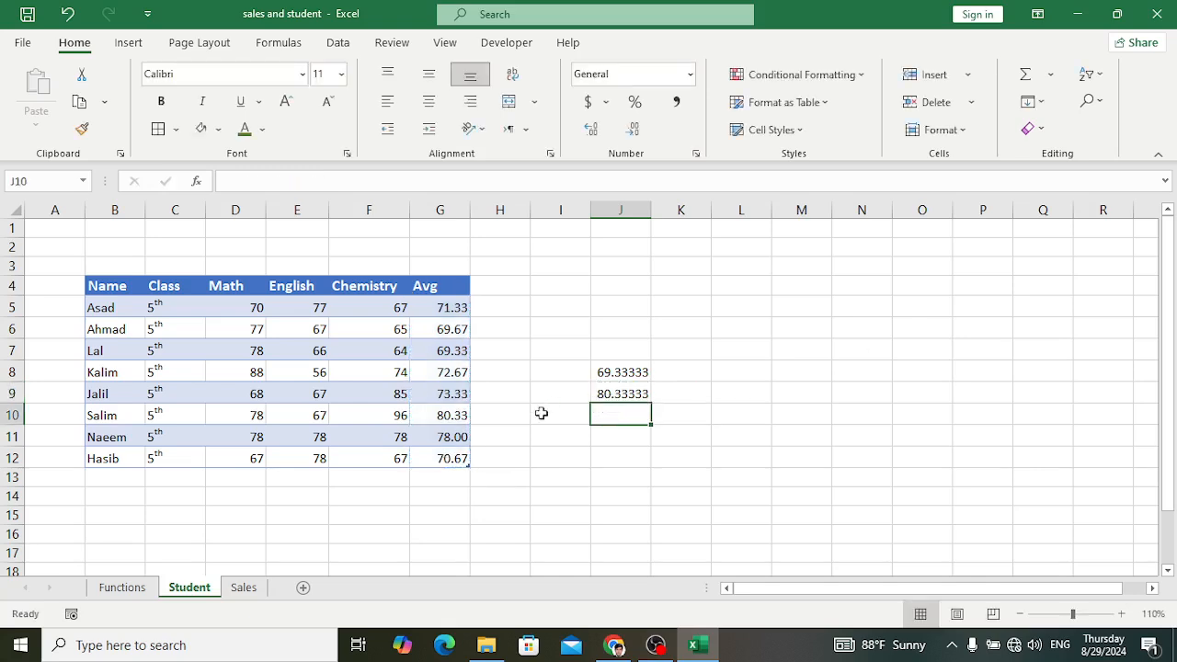
# Step: On the Student sheet, count the numeric cells around the MIN and MAX results with =COUNT(I7:K10) in J13
pyautogui.click(139, 588)
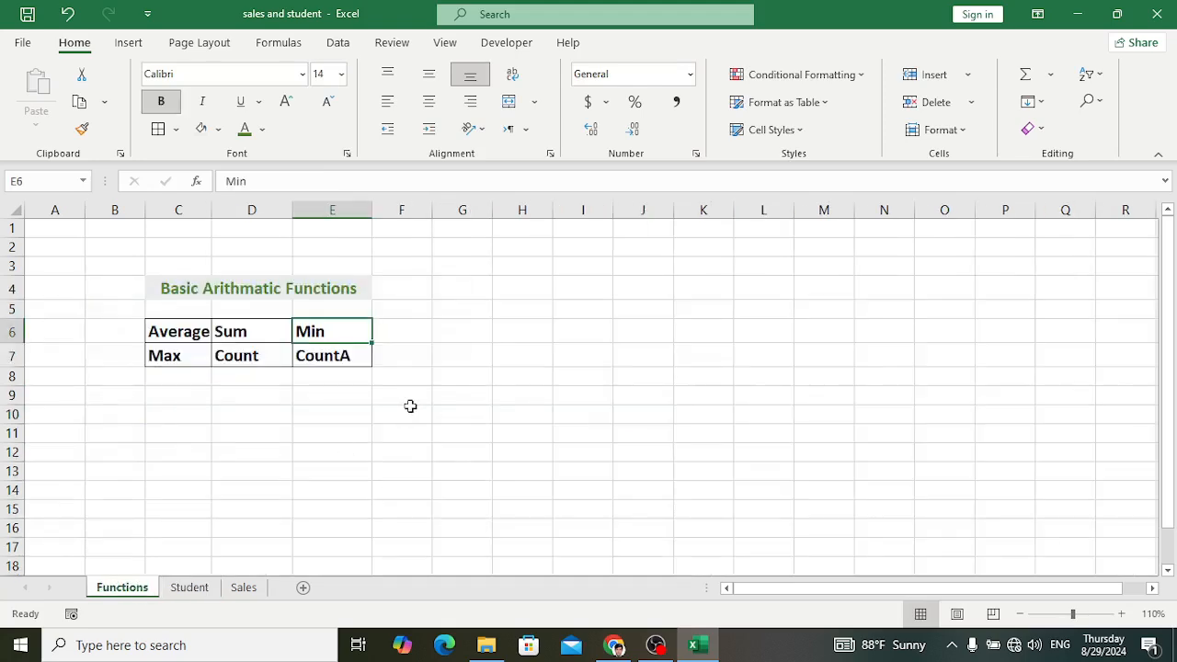
pyautogui.click(258, 365)
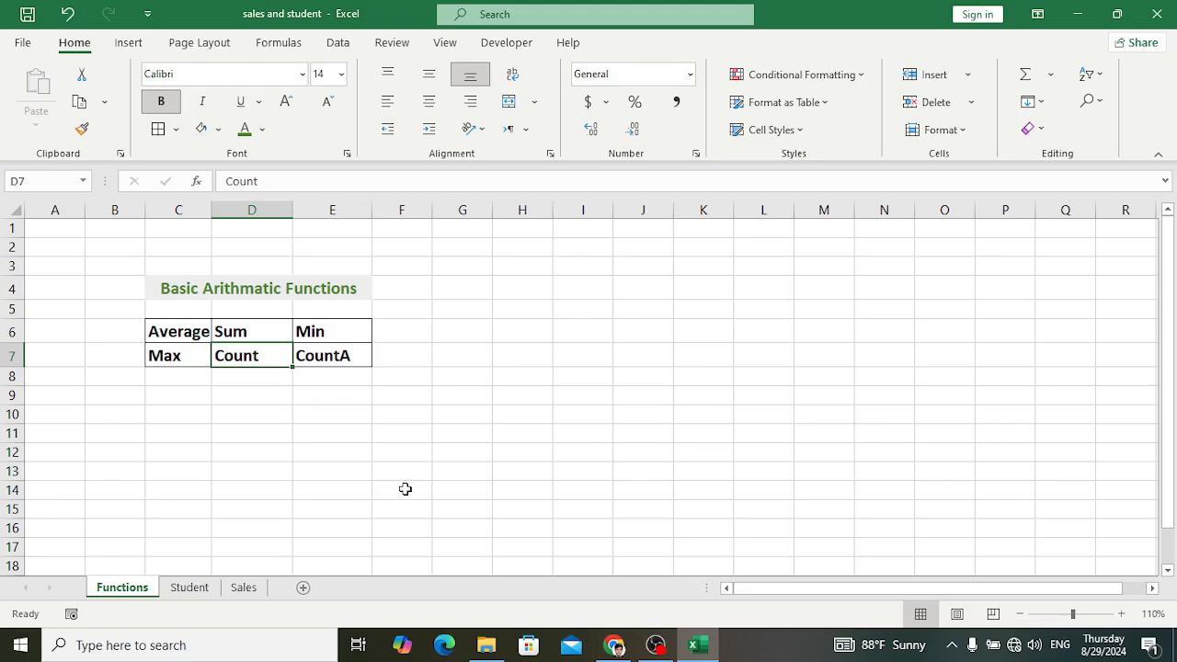
pyautogui.click(205, 589)
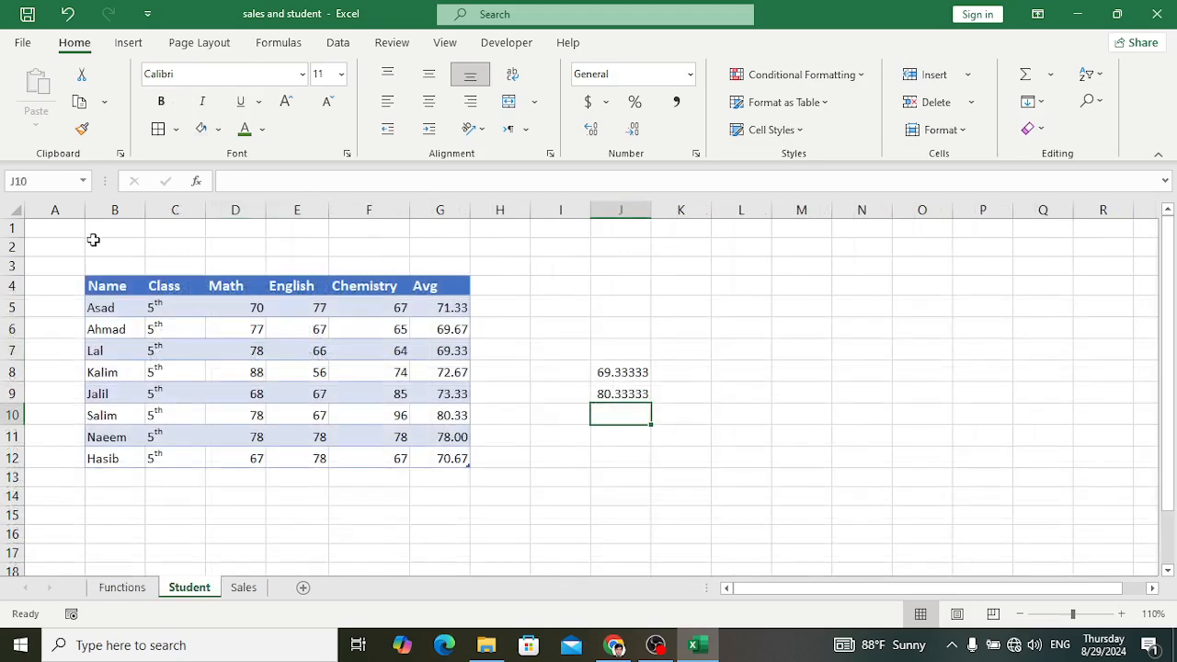
pyautogui.click(625, 476)
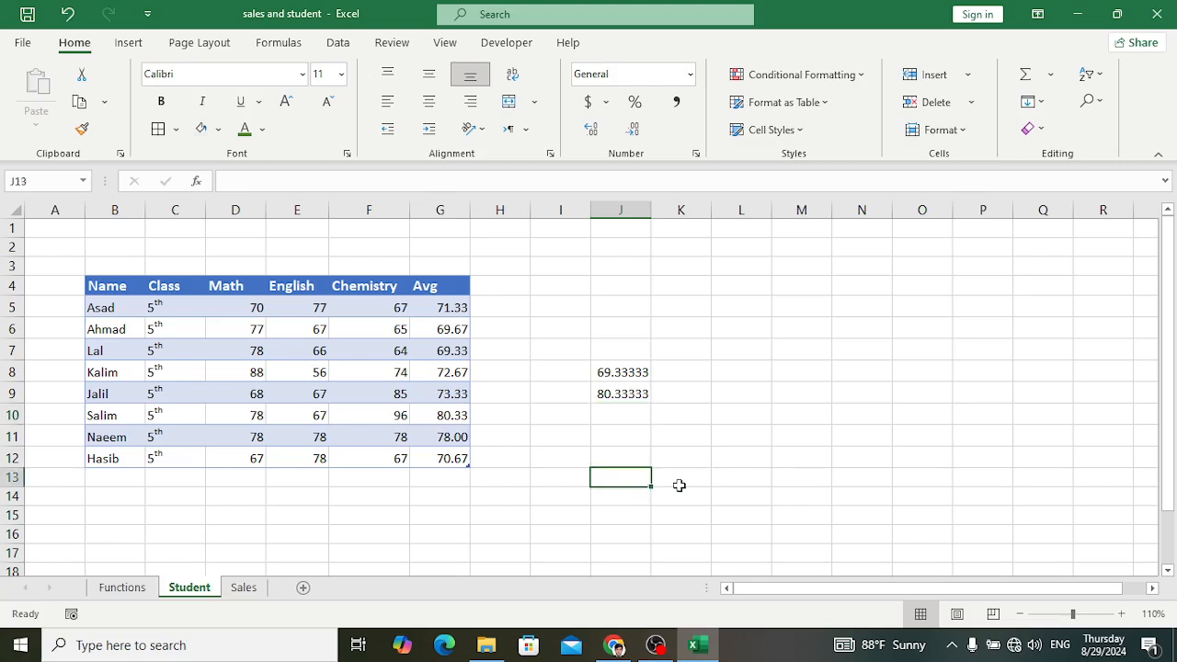
pyautogui.write('=')
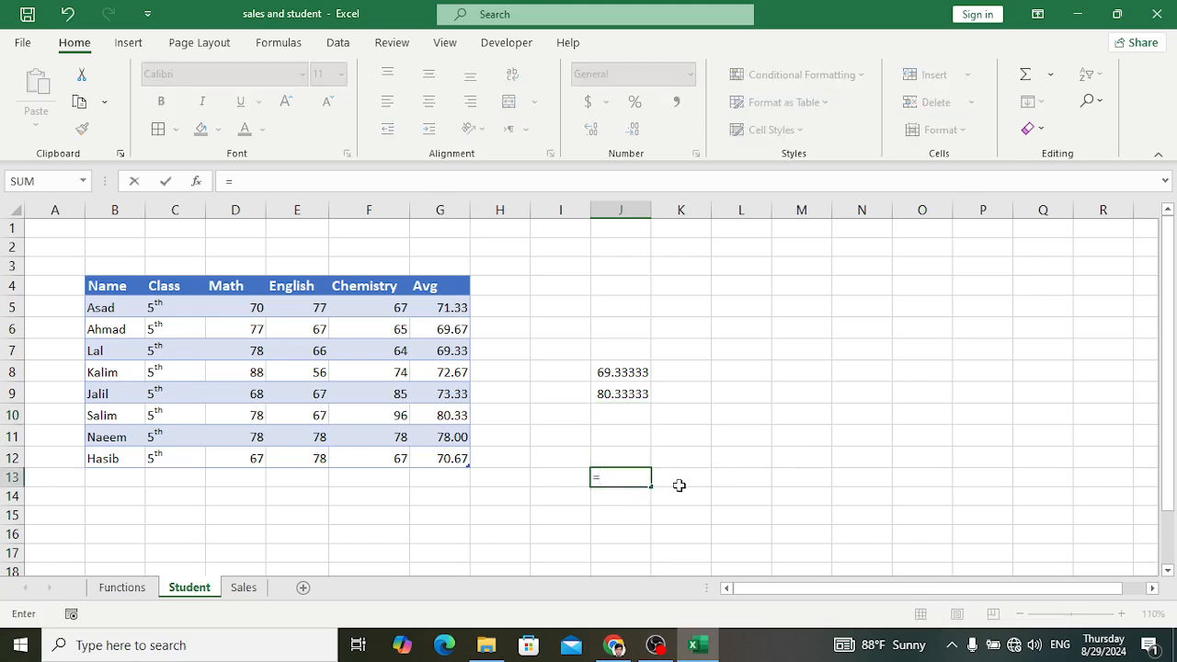
pyautogui.write('coun')
pyautogui.press('Tab')
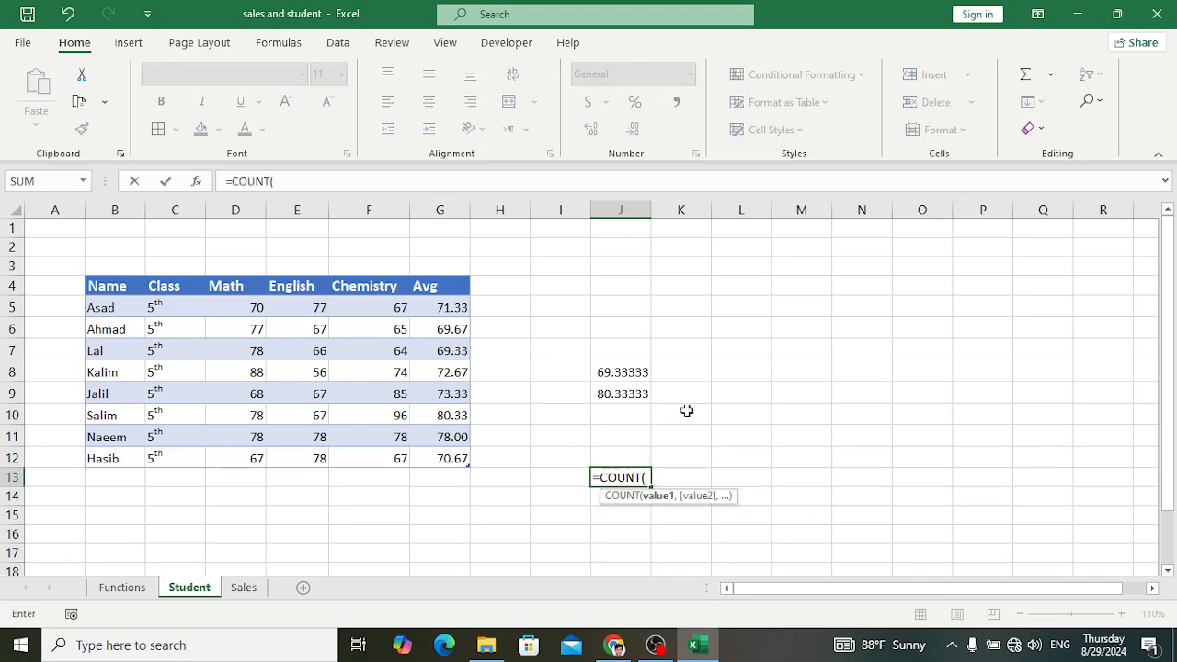
pyautogui.moveTo(687, 411); pyautogui.dragTo(573, 352)
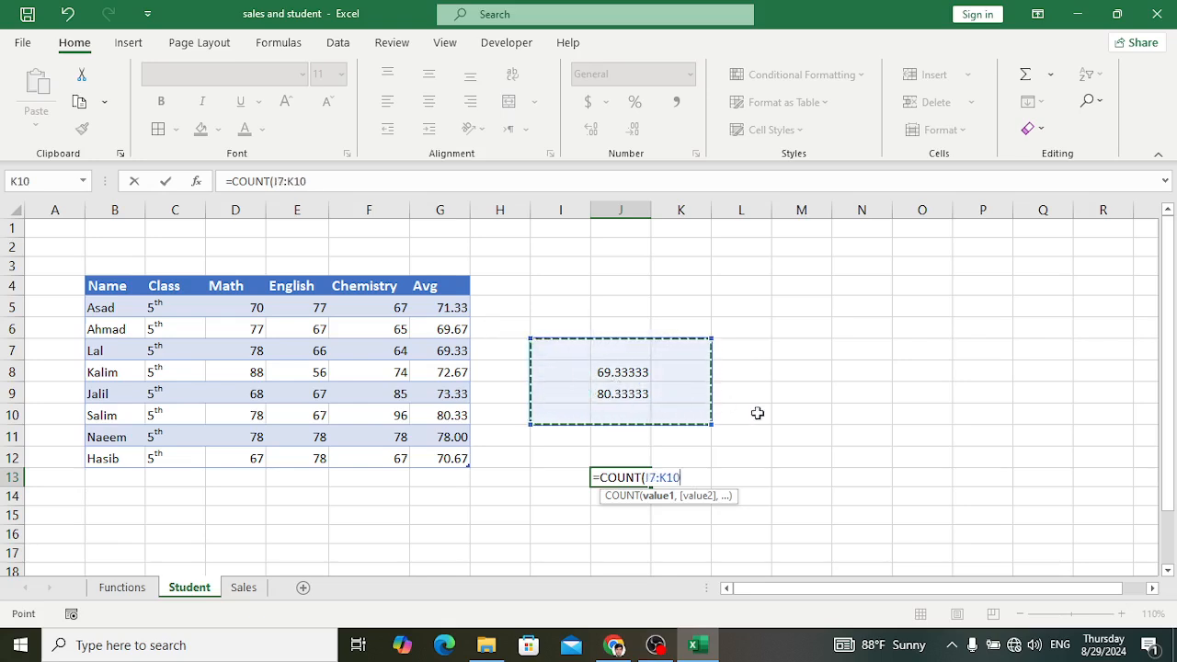
pyautogui.write(')')
pyautogui.press('Return')
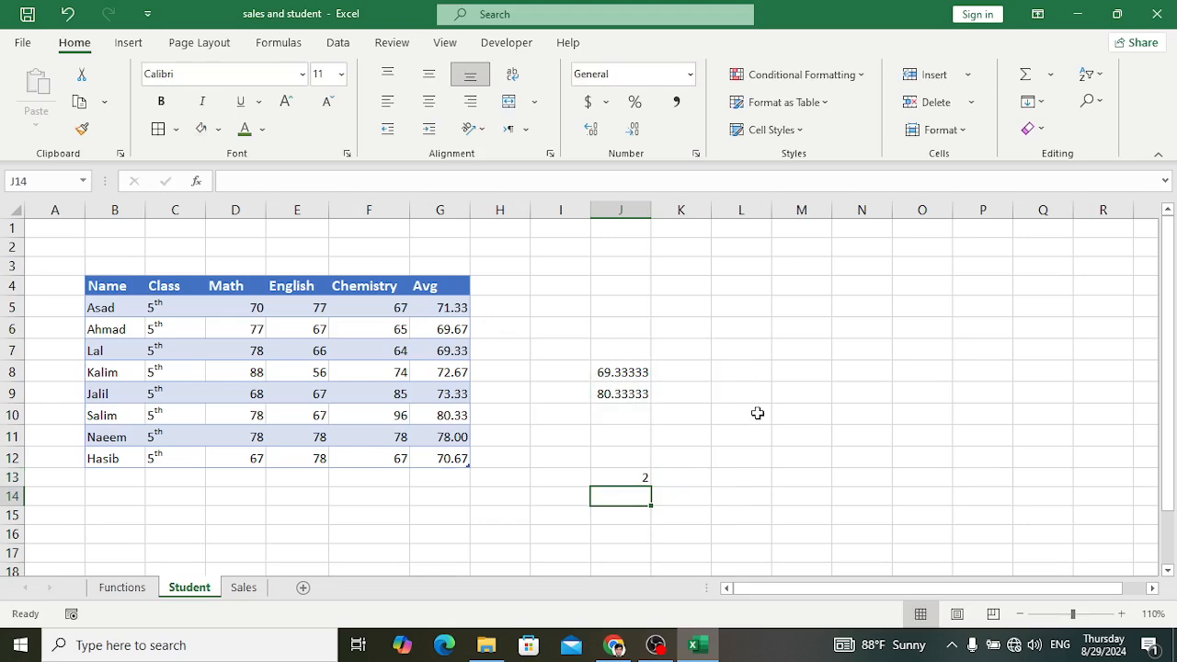
# Step: Enter the sample texts rer in K9 and erer in K8, inside the range counted by the COUNT formula
pyautogui.click(682, 393)
pyautogui.write('3')
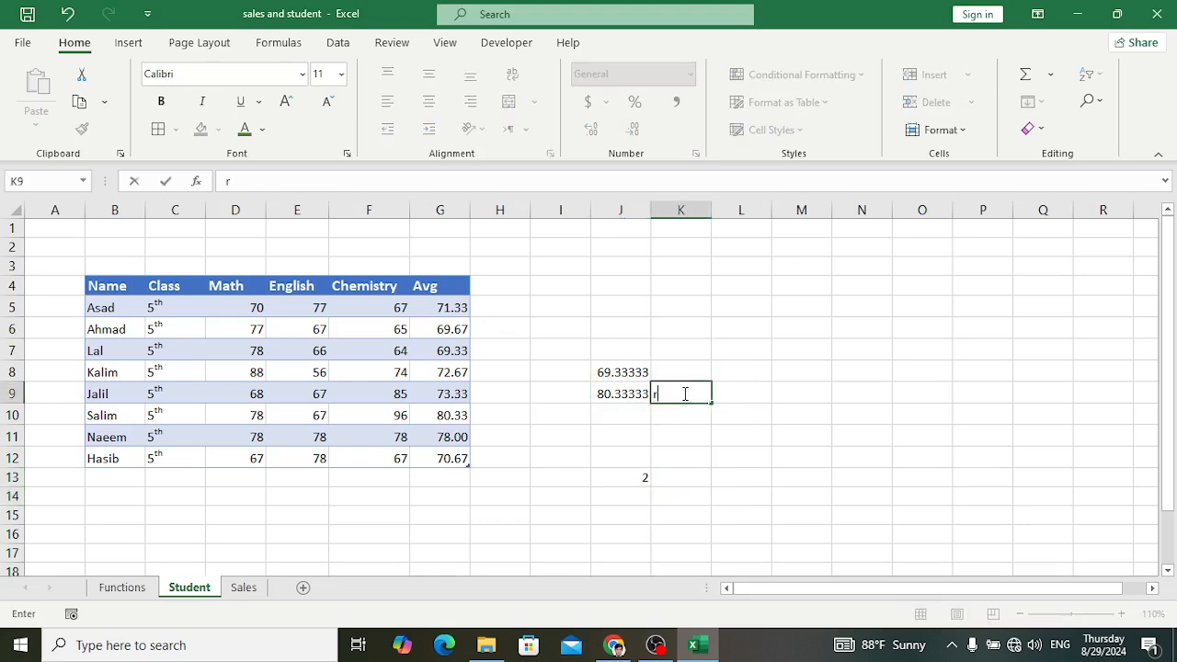
pyautogui.press('Return')
pyautogui.click(672, 365)
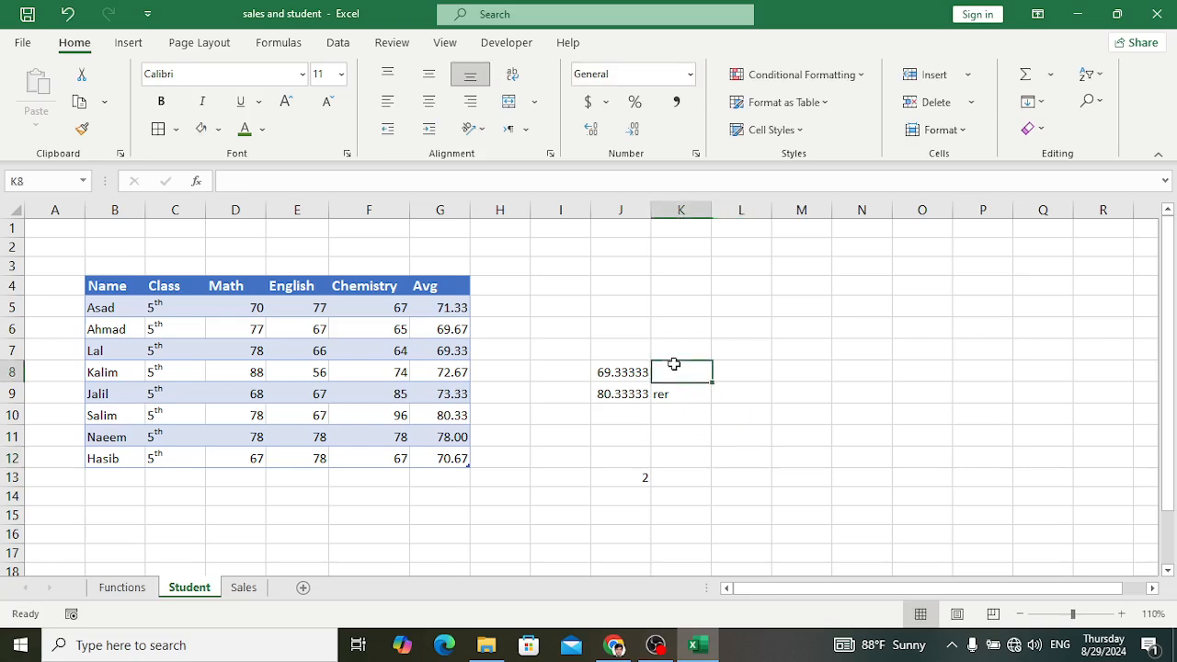
pyautogui.write('erer')
pyautogui.click(716, 395)
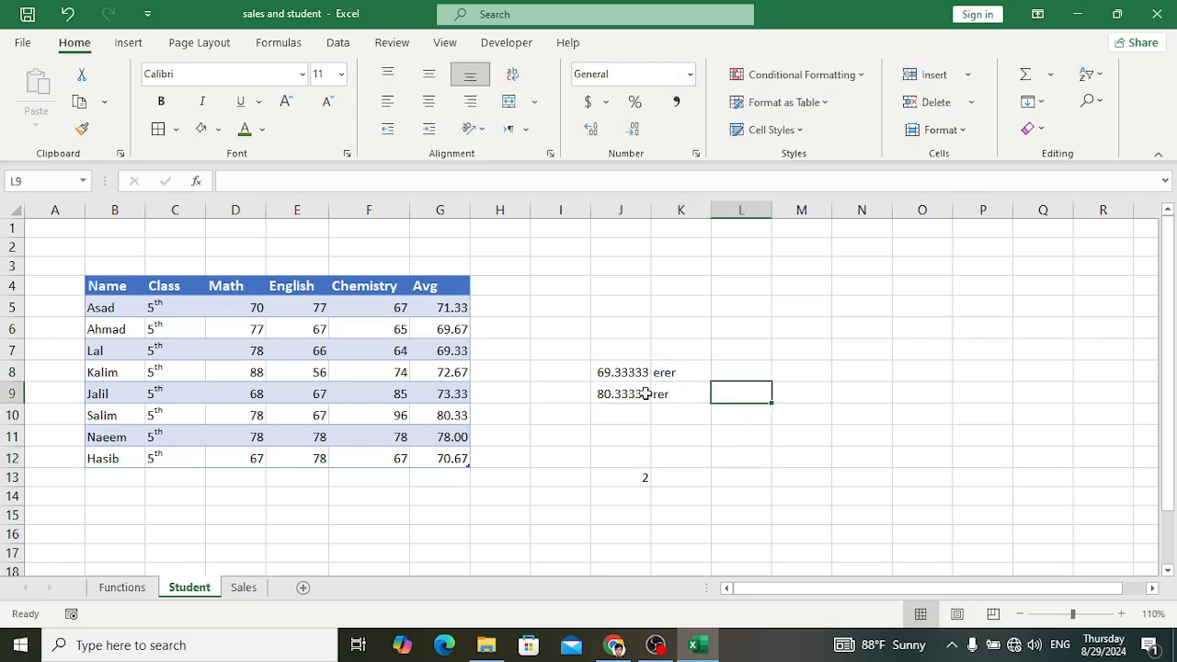
# Step: Enter the number 34 in both I9 and I8, inside the range counted by the COUNT formula
pyautogui.click(579, 387)
pyautogui.write('34')
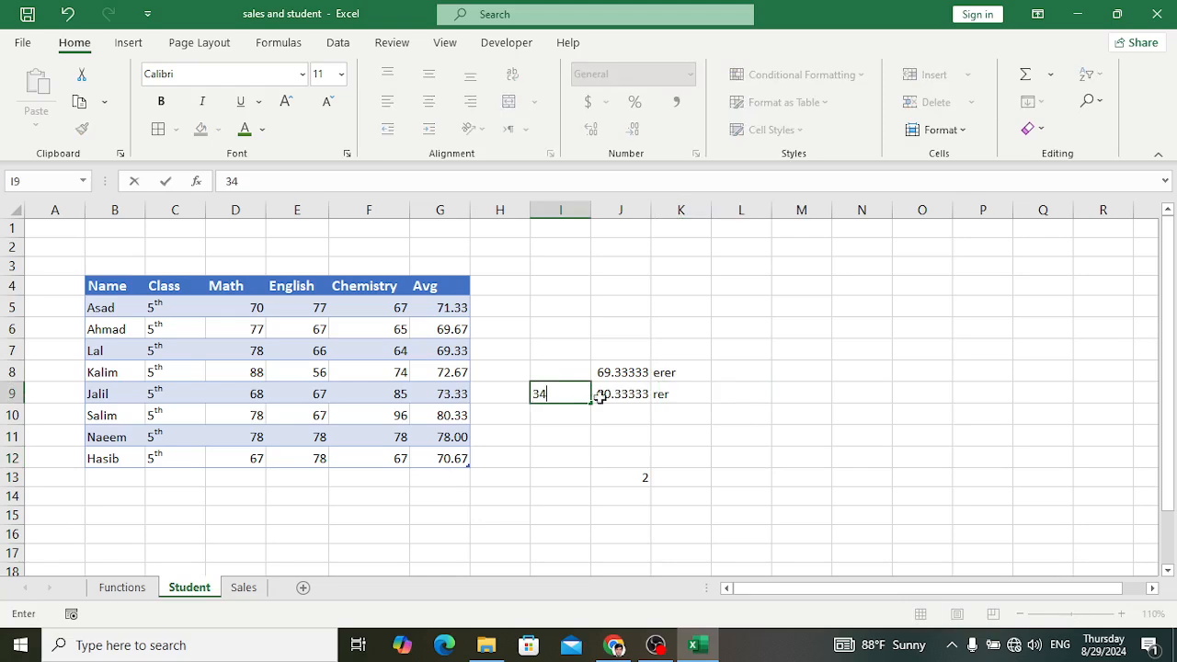
pyautogui.click(783, 429)
pyautogui.click(651, 474)
pyautogui.click(563, 368)
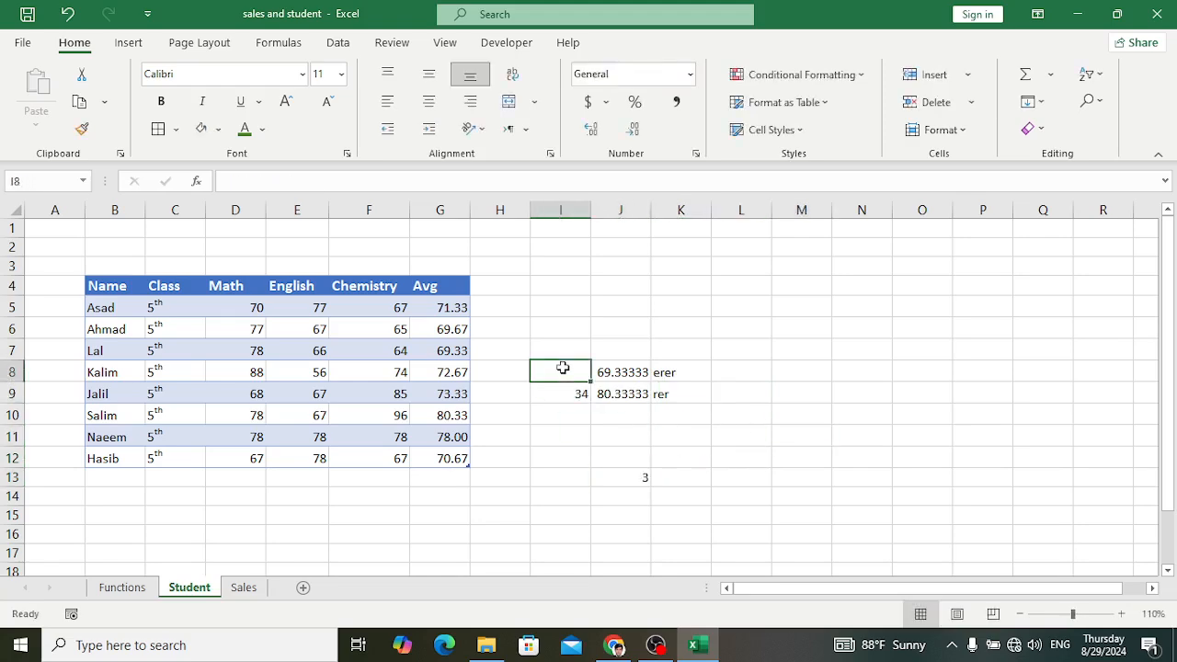
pyautogui.write('34')
pyautogui.click(801, 429)
pyautogui.moveTo(544, 338); pyautogui.dragTo(686, 435)
pyautogui.click(764, 417)
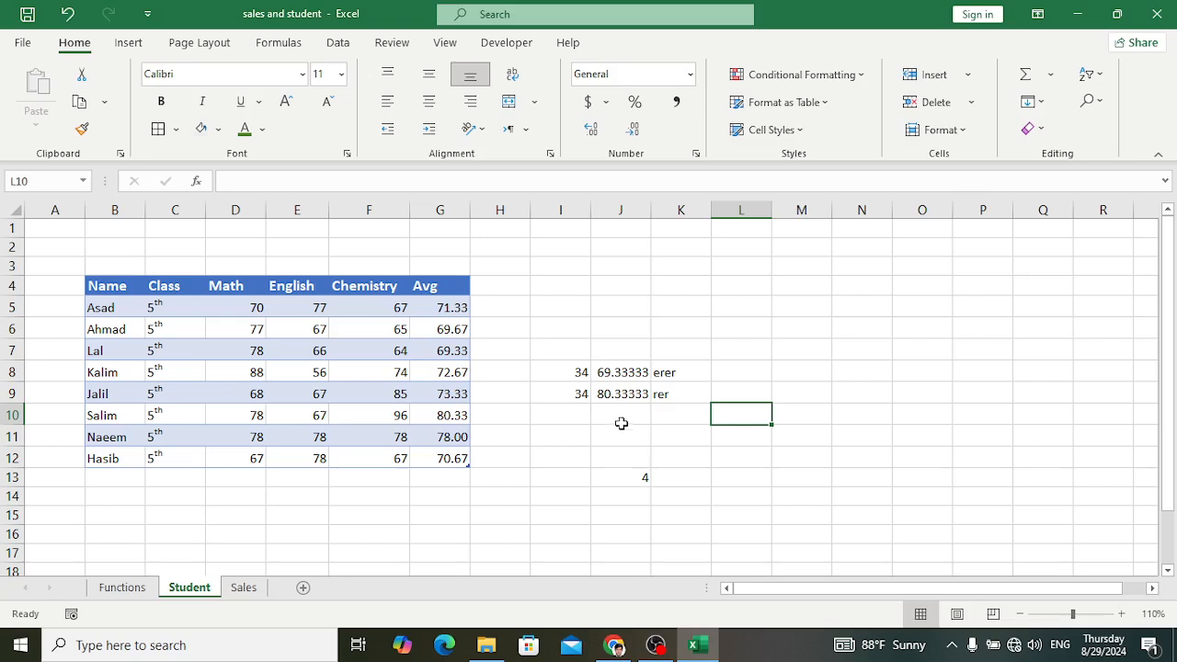
# Step: Clear the sample texts in K8:K9, the sample numbers in I8:I9 and the COUNT formula in J13
pyautogui.moveTo(679, 374); pyautogui.dragTo(679, 396)
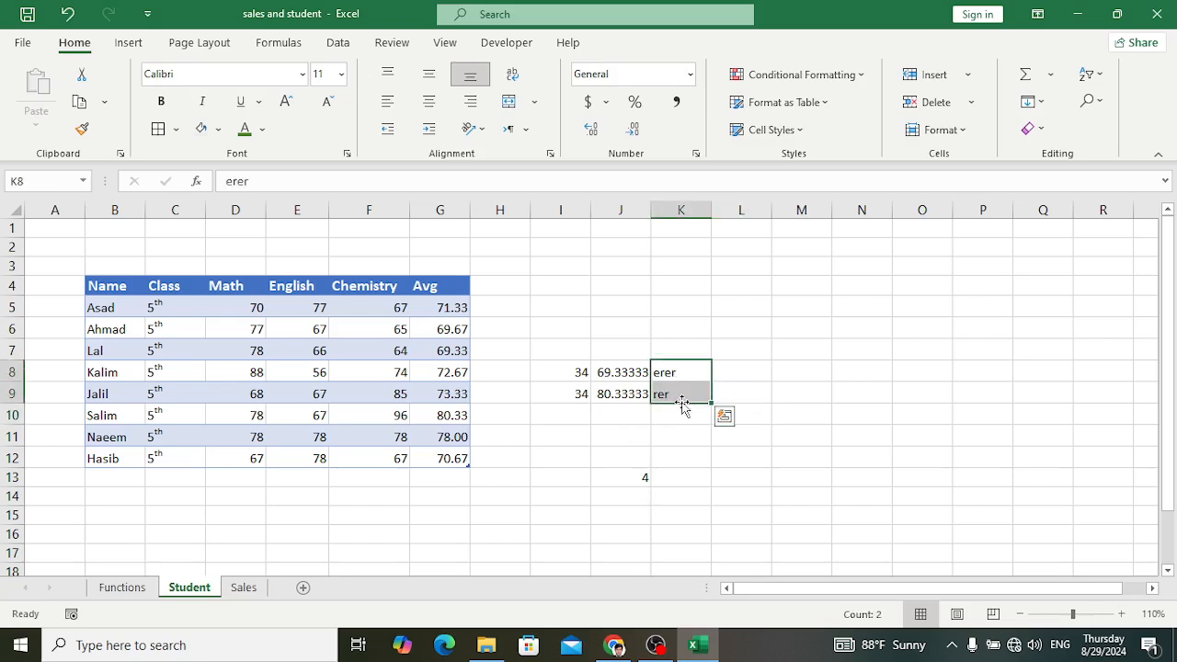
pyautogui.press('Delete')
pyautogui.moveTo(567, 371); pyautogui.dragTo(577, 406)
pyautogui.press('Delete')
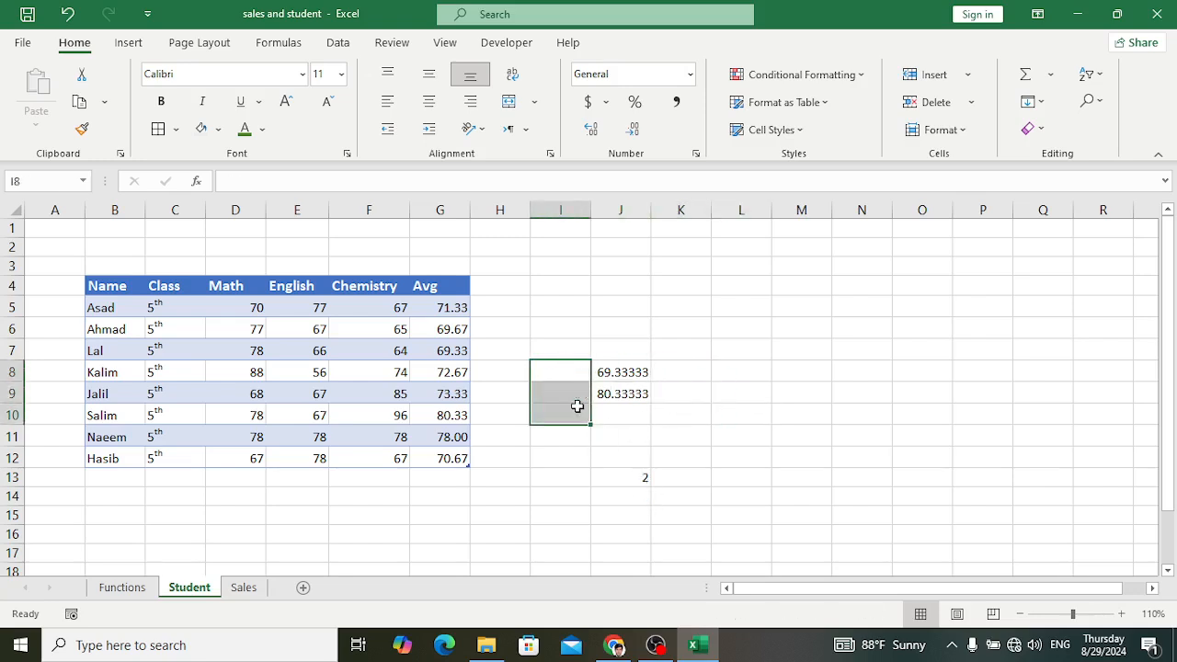
pyautogui.click(650, 479)
pyautogui.press('Delete')
# Step: Examine the CountA entry on the Functions sheet and the cells around the Sum label and total on the Sales sheet
pyautogui.click(122, 588)
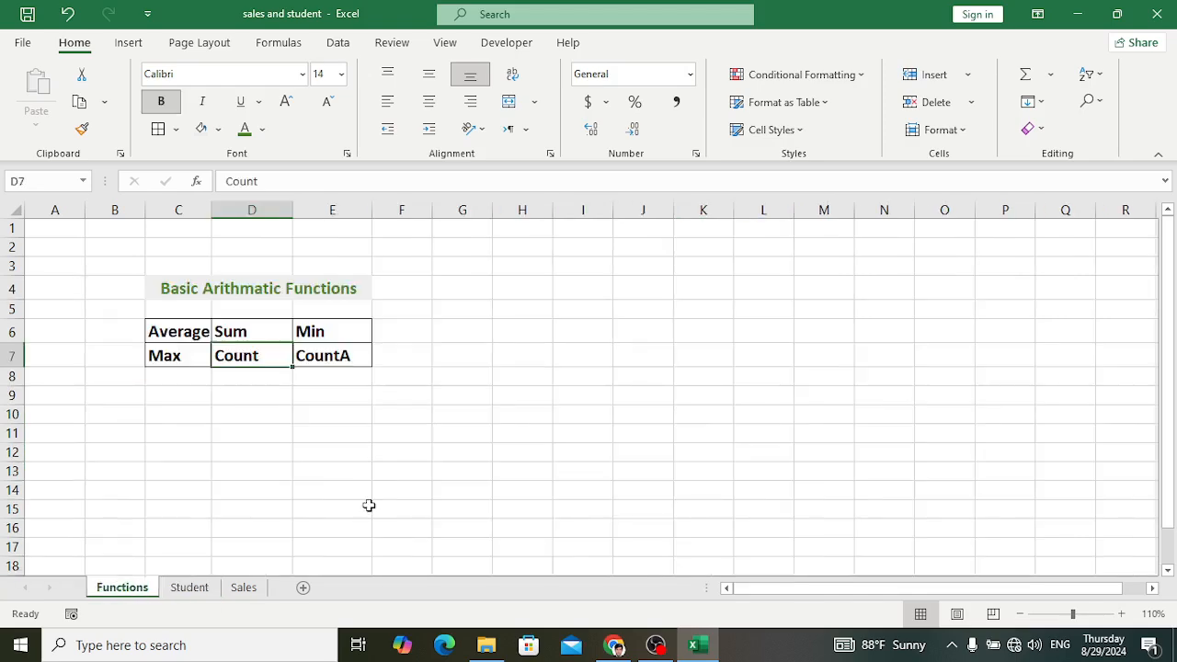
pyautogui.click(328, 368)
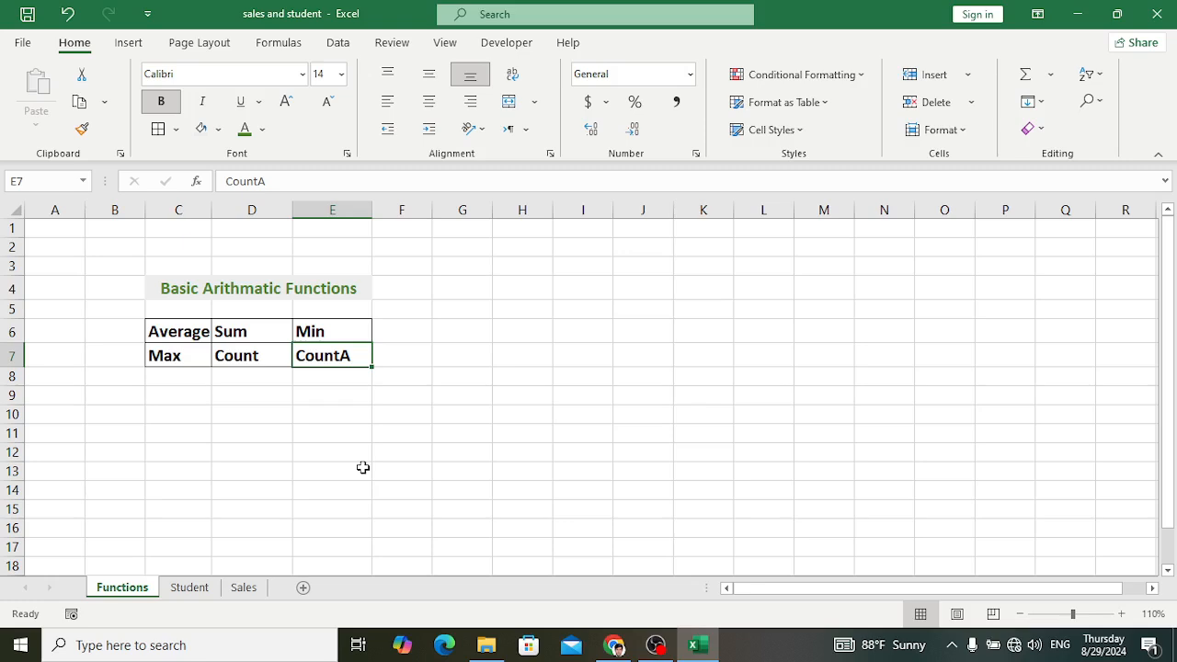
pyautogui.click(242, 587)
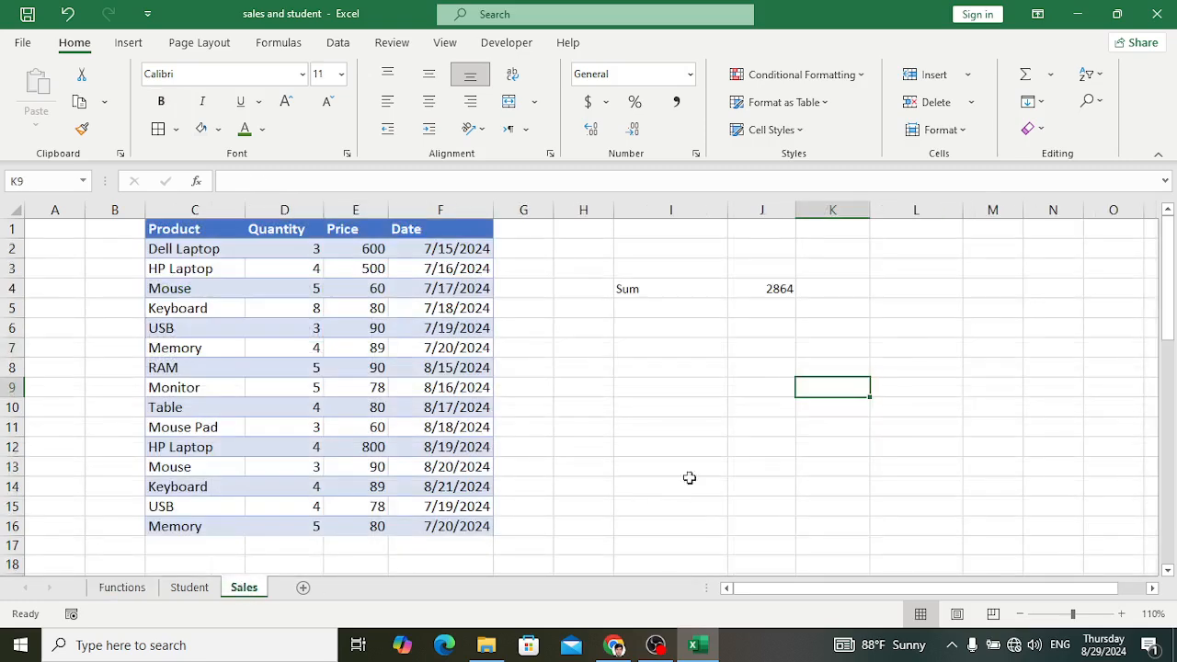
pyautogui.click(769, 434)
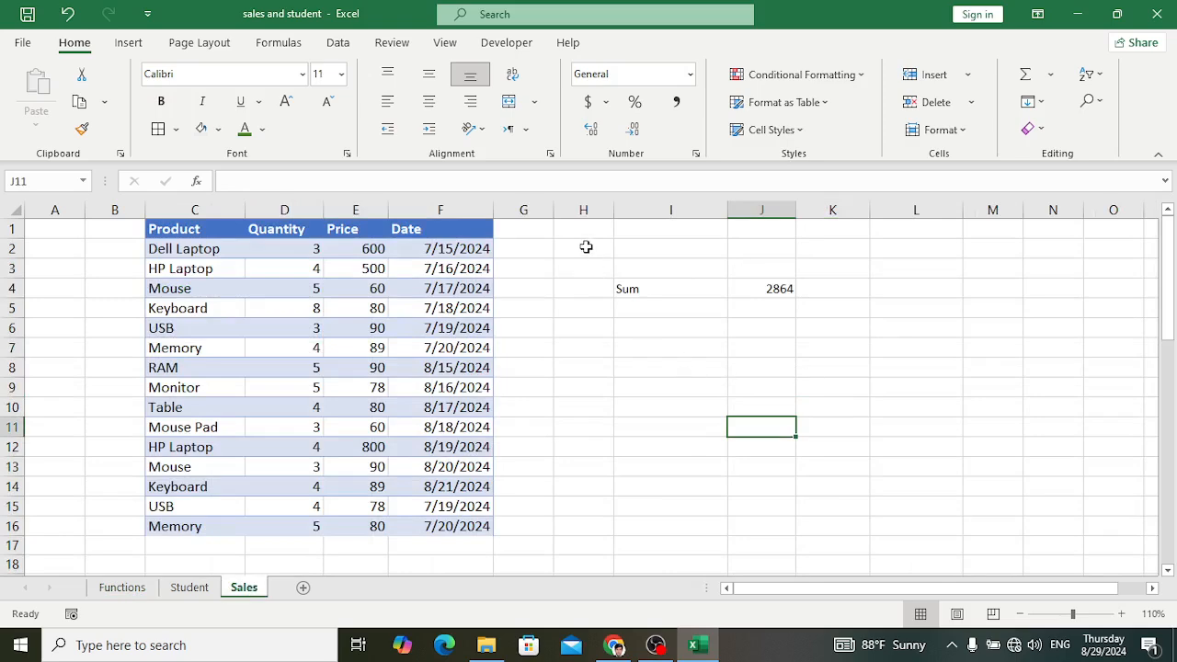
pyautogui.moveTo(585, 246); pyautogui.dragTo(827, 405)
pyautogui.click(763, 348)
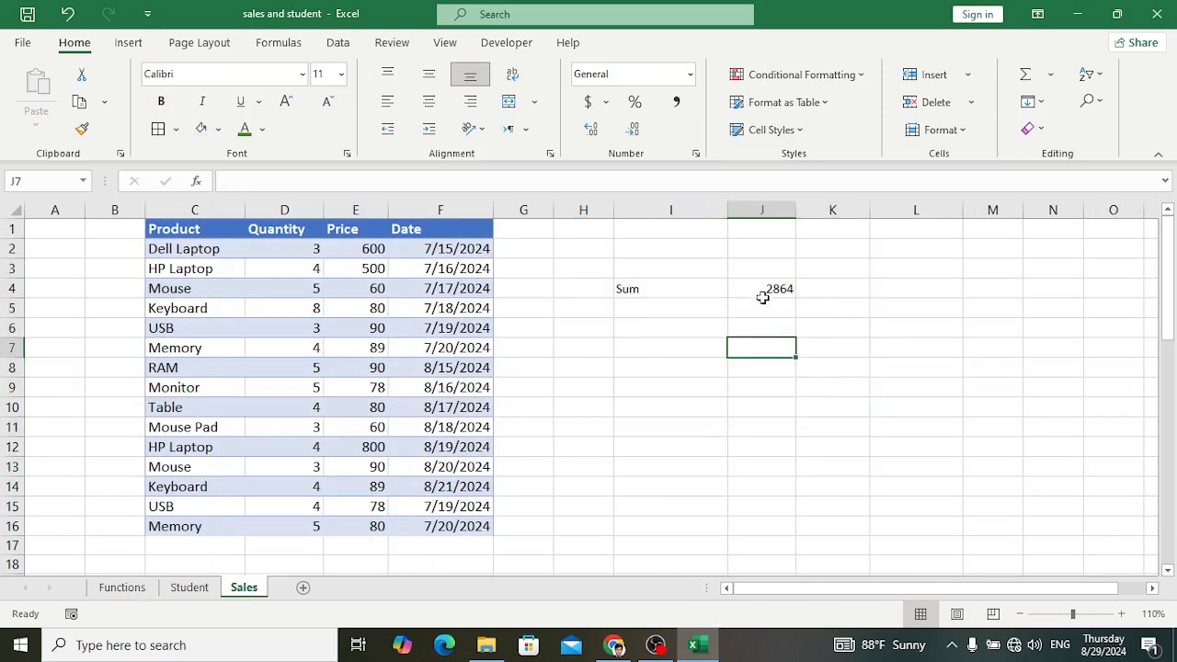
pyautogui.click(649, 296)
pyautogui.click(758, 293)
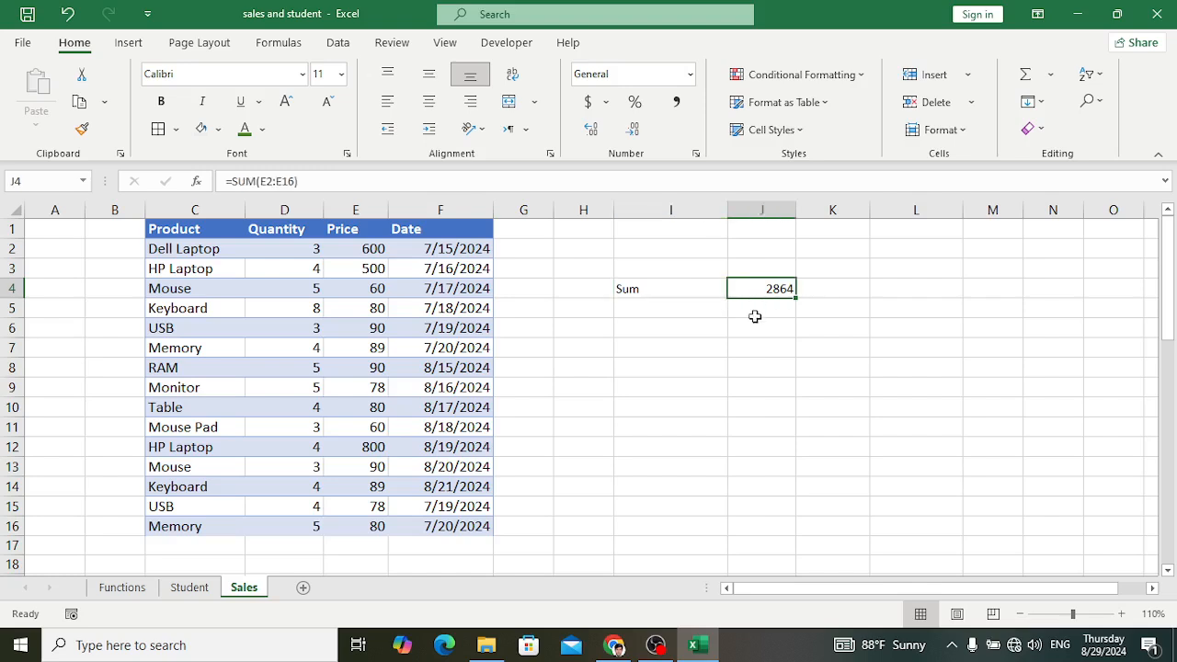
pyautogui.click(694, 343)
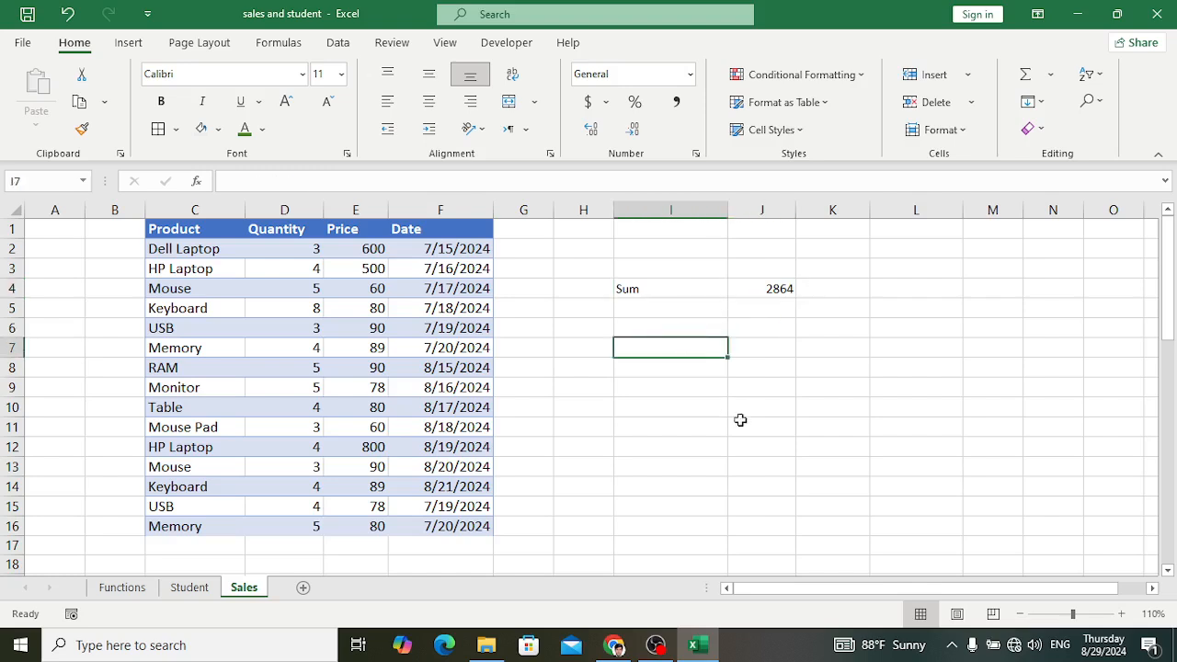
# Step: On the Sales sheet, count the non-empty cells around the Sum label and total with =COUNTA(H2:K9) in J12
pyautogui.click(769, 449)
pyautogui.write('count')
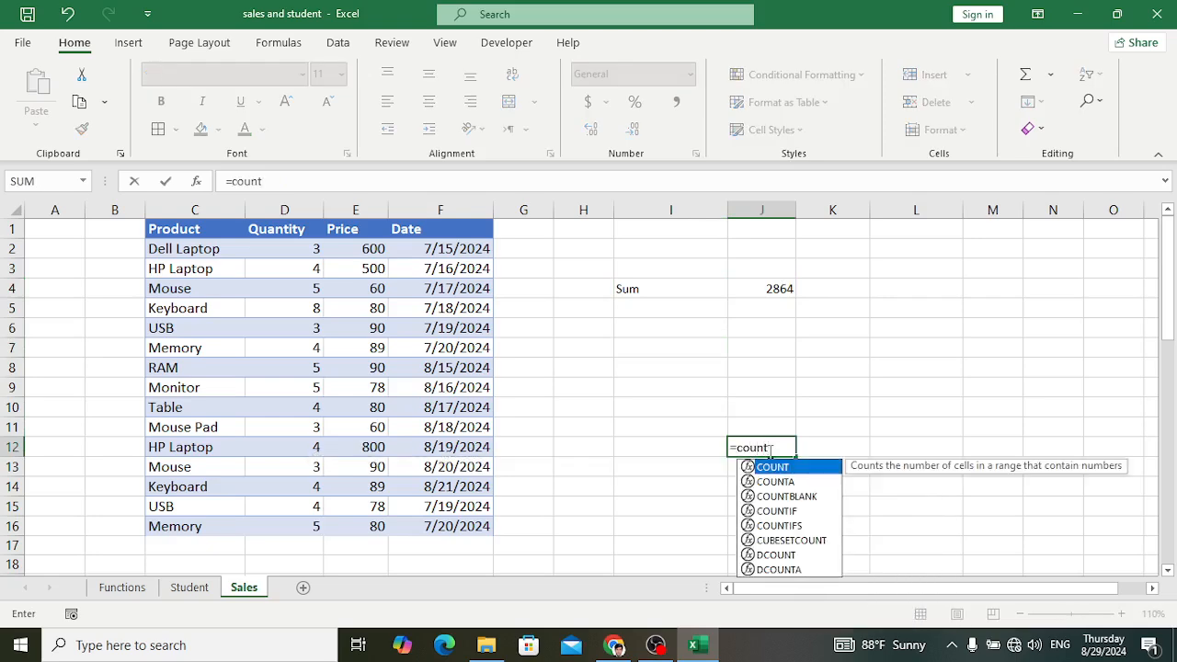
pyautogui.press('Down')
pyautogui.press('Tab')
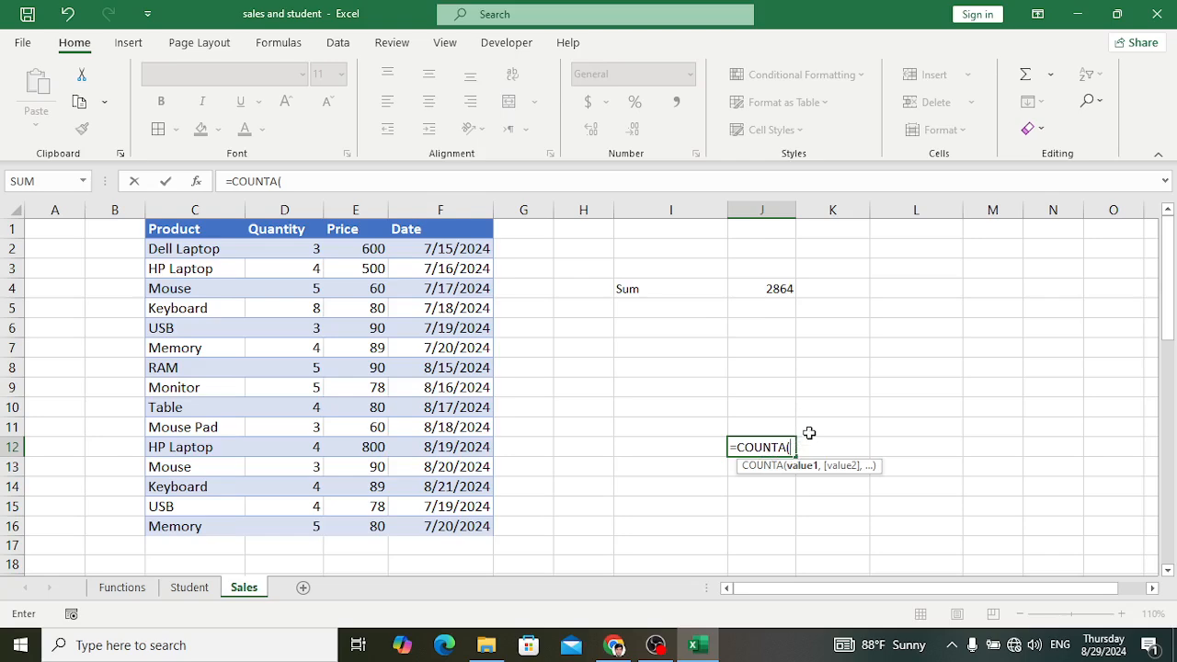
pyautogui.moveTo(558, 250); pyautogui.dragTo(856, 387)
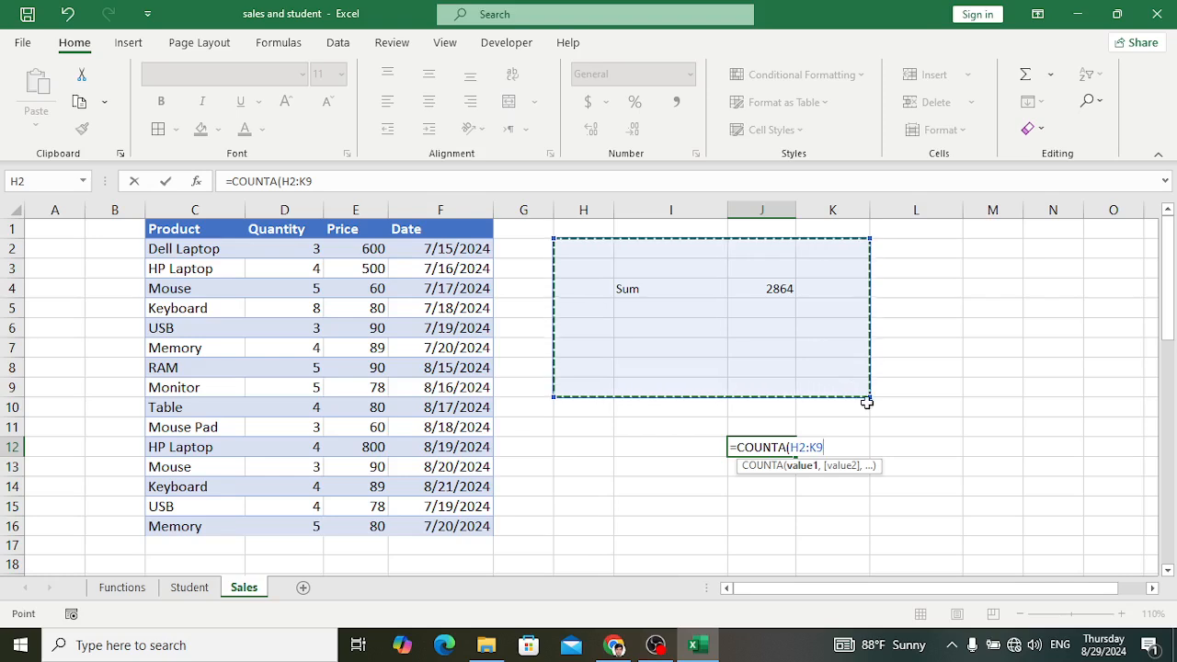
pyautogui.write(')')
pyautogui.press('Return')
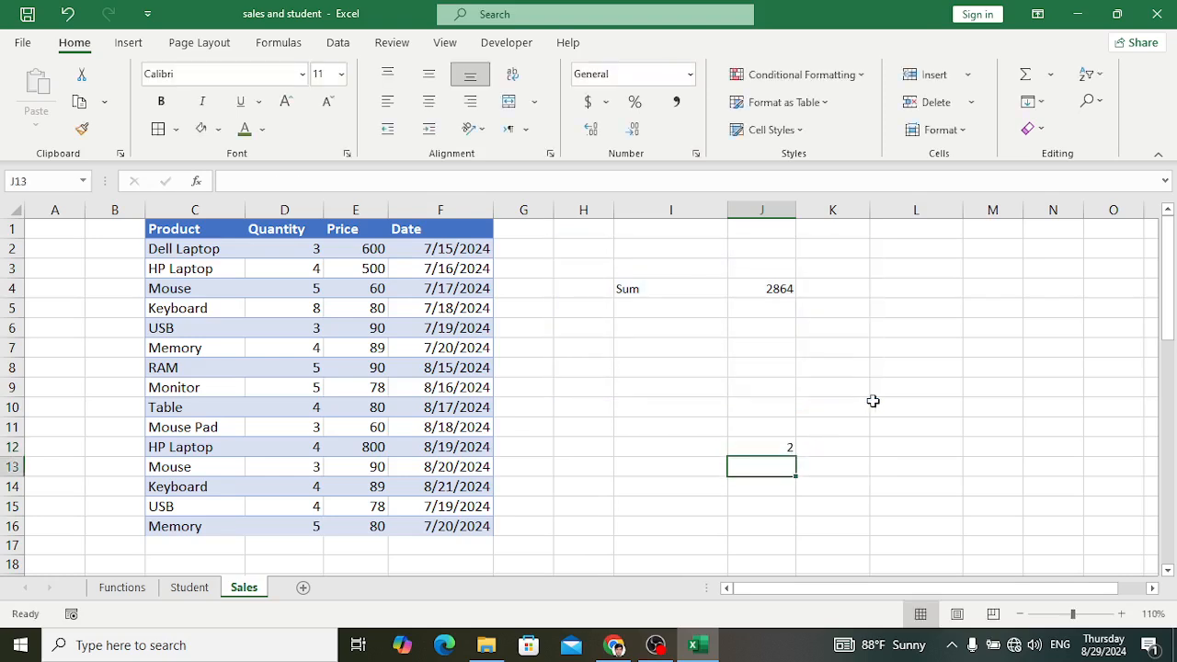
# Step: Enter the number 343 in I6 and the text tyty in J6, inside the range counted by the COUNTA formula
pyautogui.click(631, 328)
pyautogui.write('343')
pyautogui.click(755, 353)
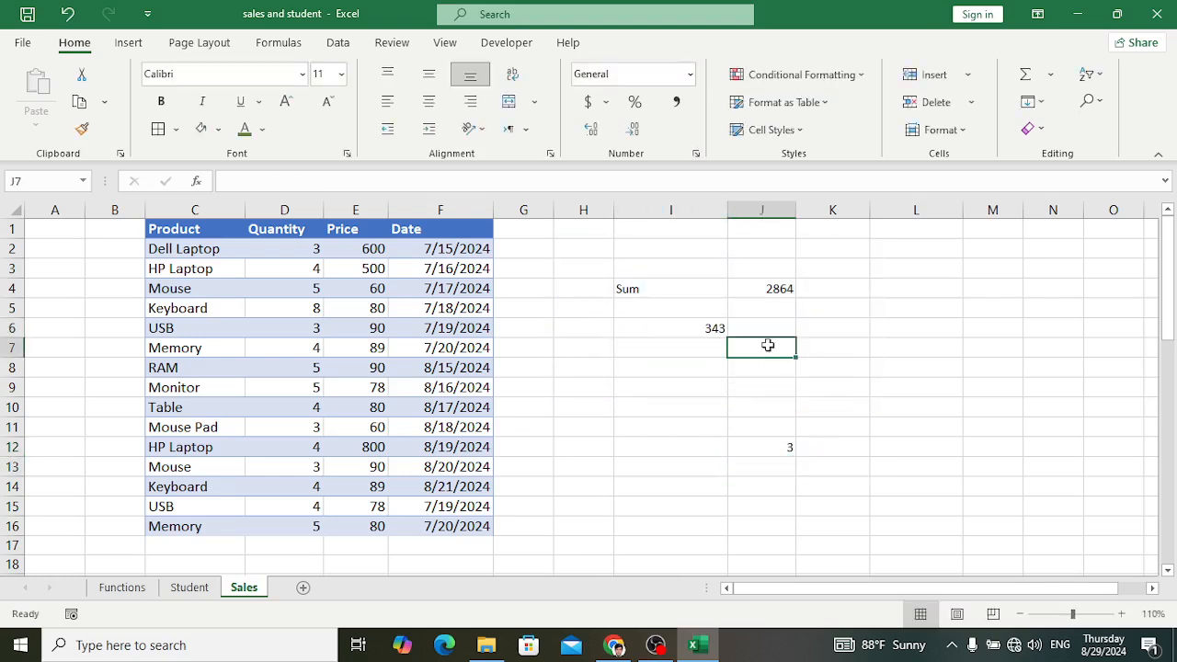
pyautogui.click(771, 328)
pyautogui.write('tyty')
pyautogui.click(879, 374)
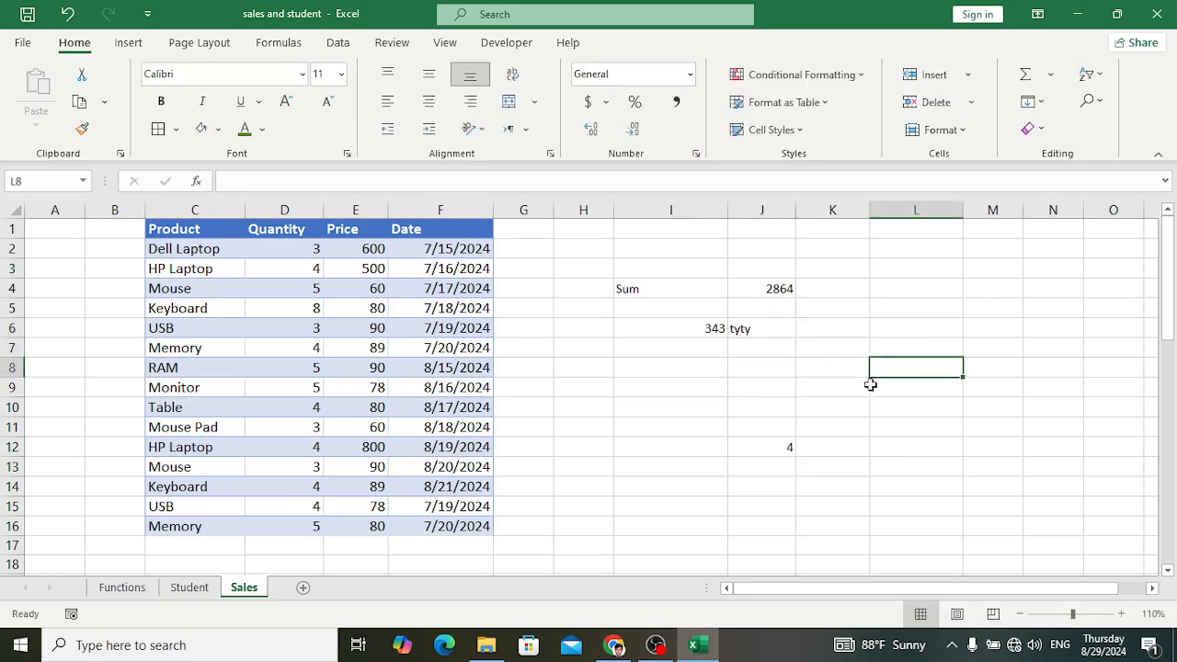
pyautogui.click(762, 368)
pyautogui.write('@#')
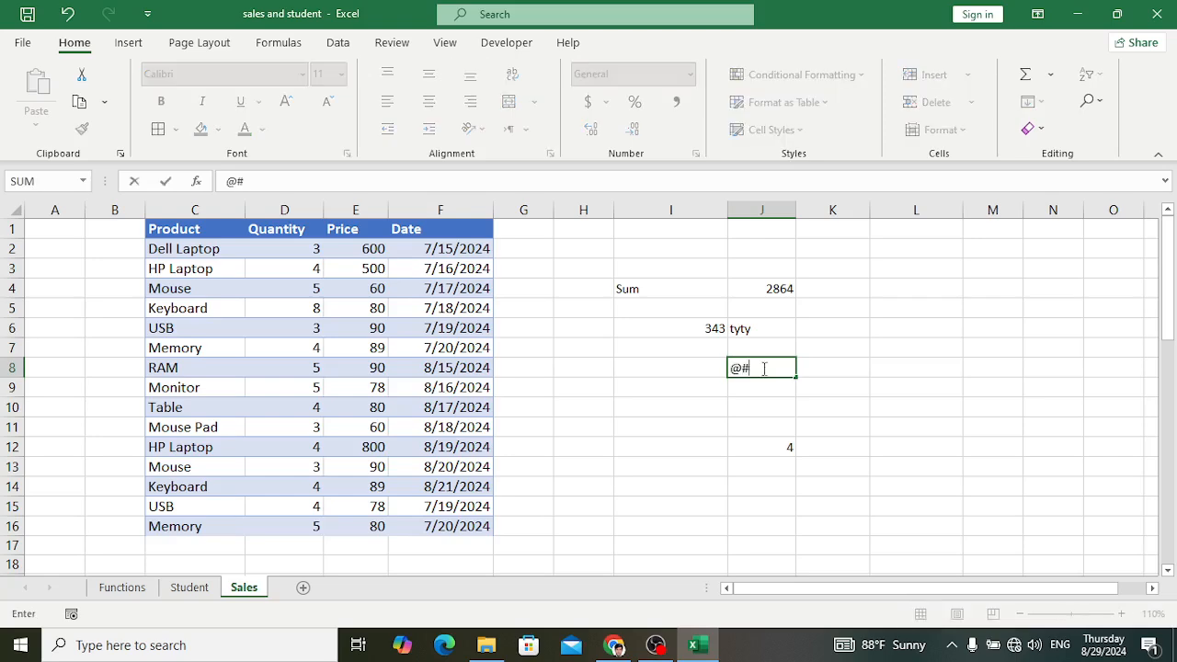
pyautogui.press('Return')
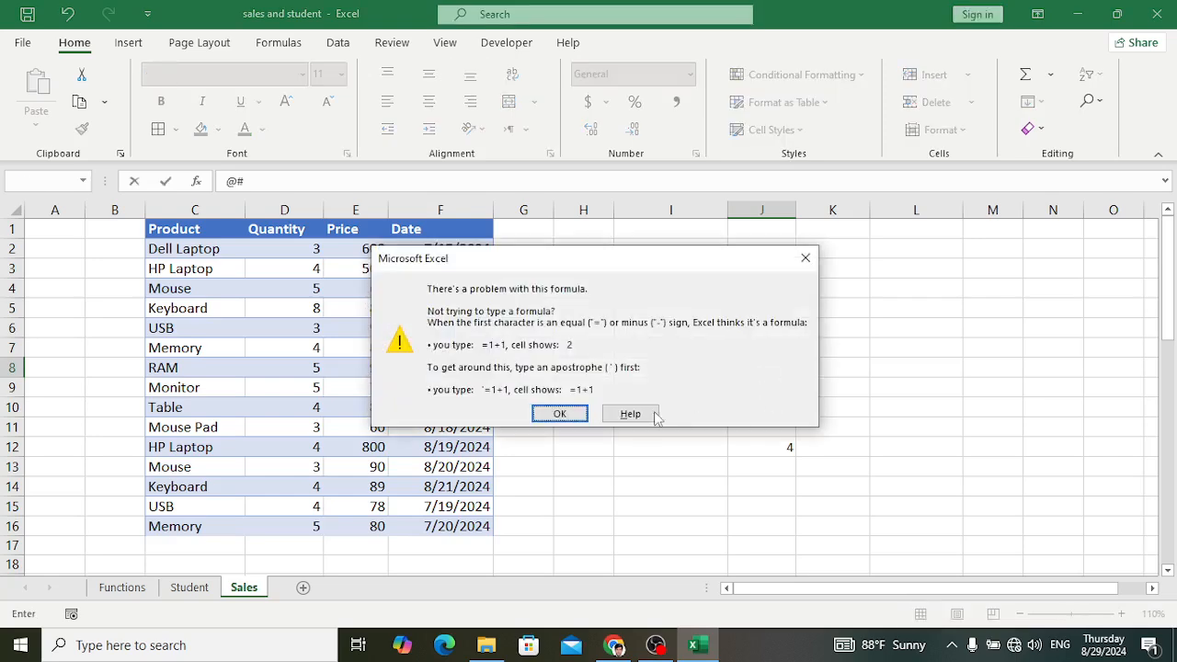
pyautogui.click(806, 258)
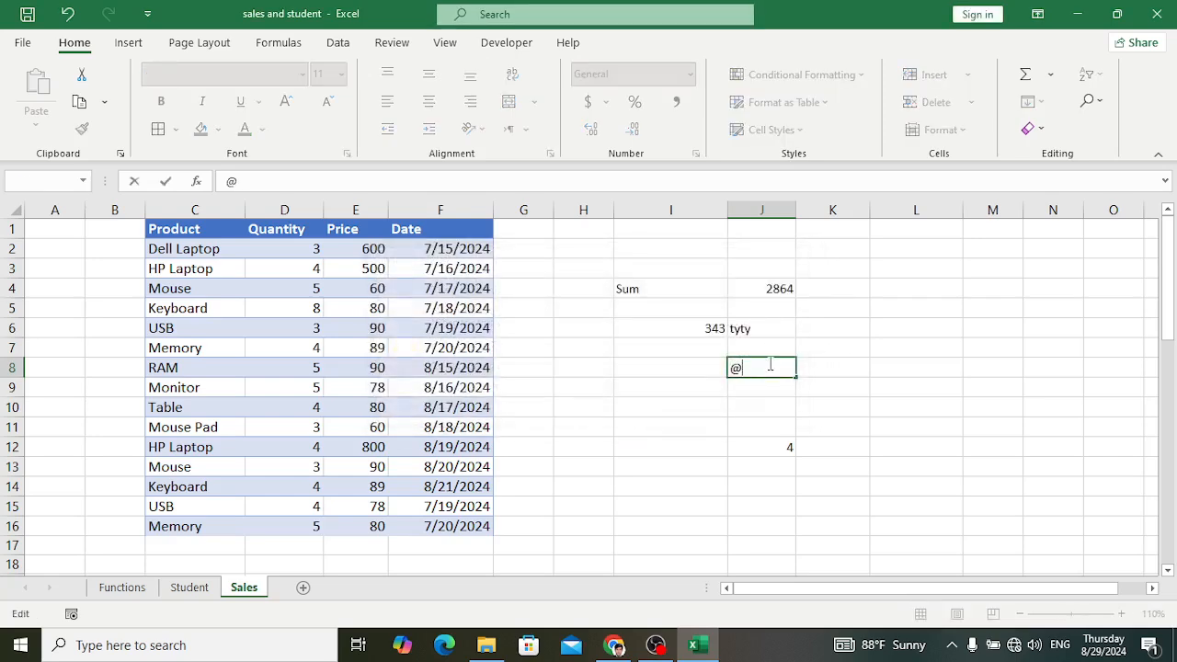
pyautogui.press('Escape')
pyautogui.click(834, 386)
# Step: Enter a single hyphen in J8 as a symbol entry inside the range counted by the COUNTA formula
pyautogui.click(771, 375)
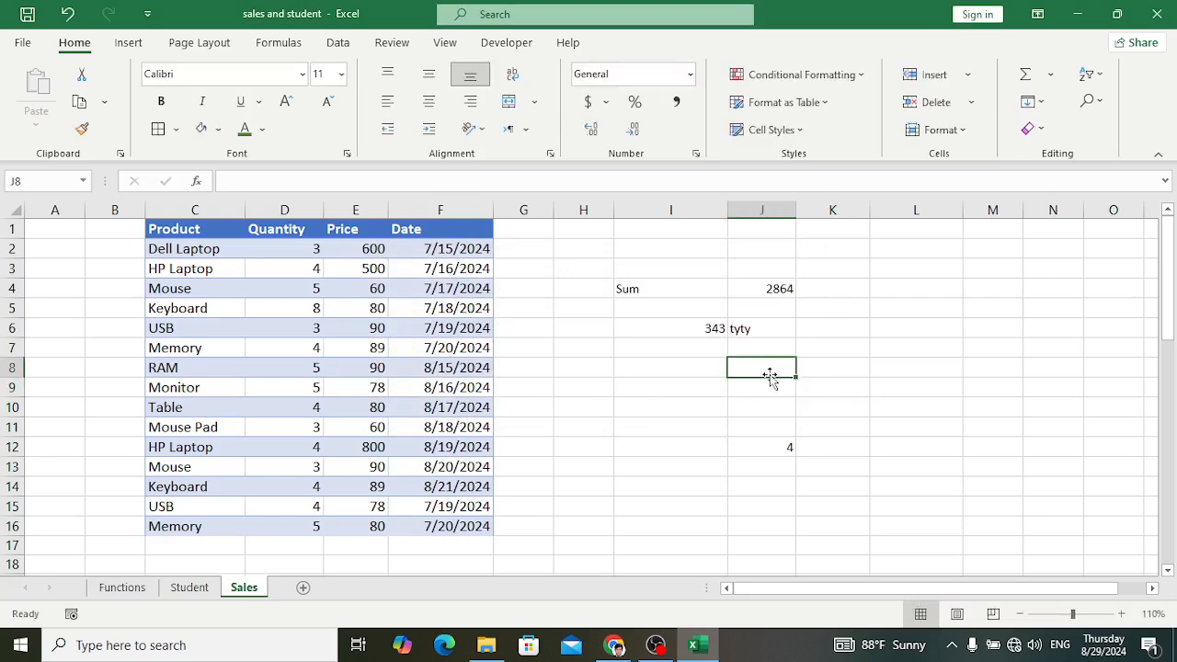
pyautogui.write('-')
pyautogui.press('Return')
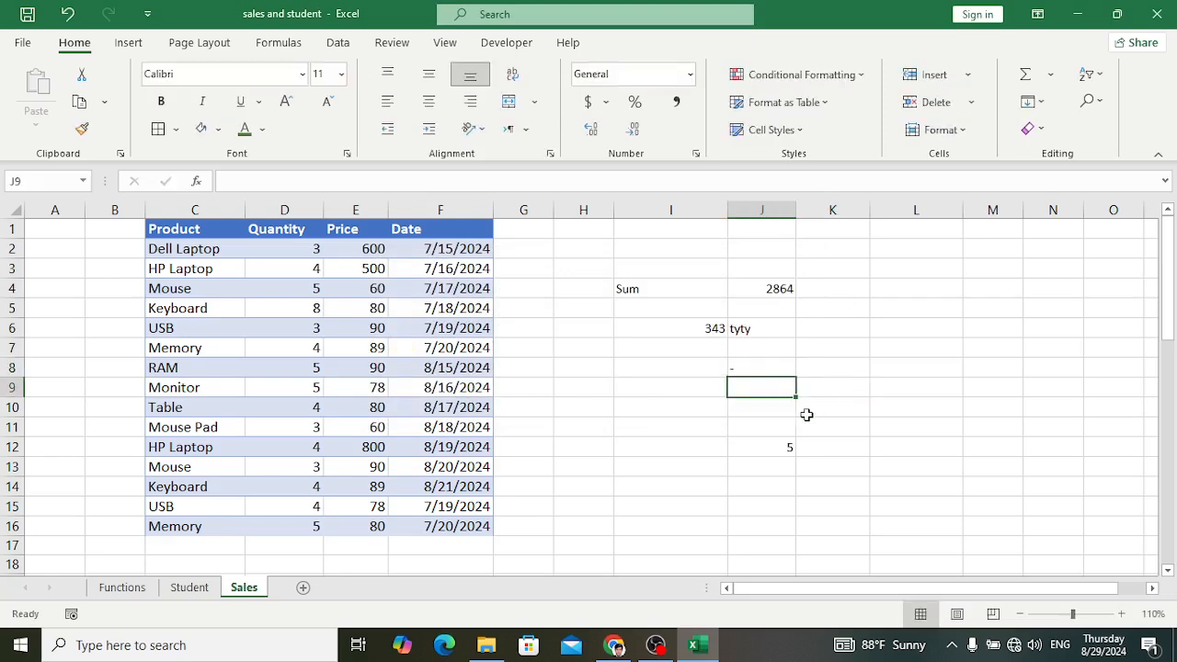
pyautogui.click(754, 368)
pyautogui.click(773, 655)
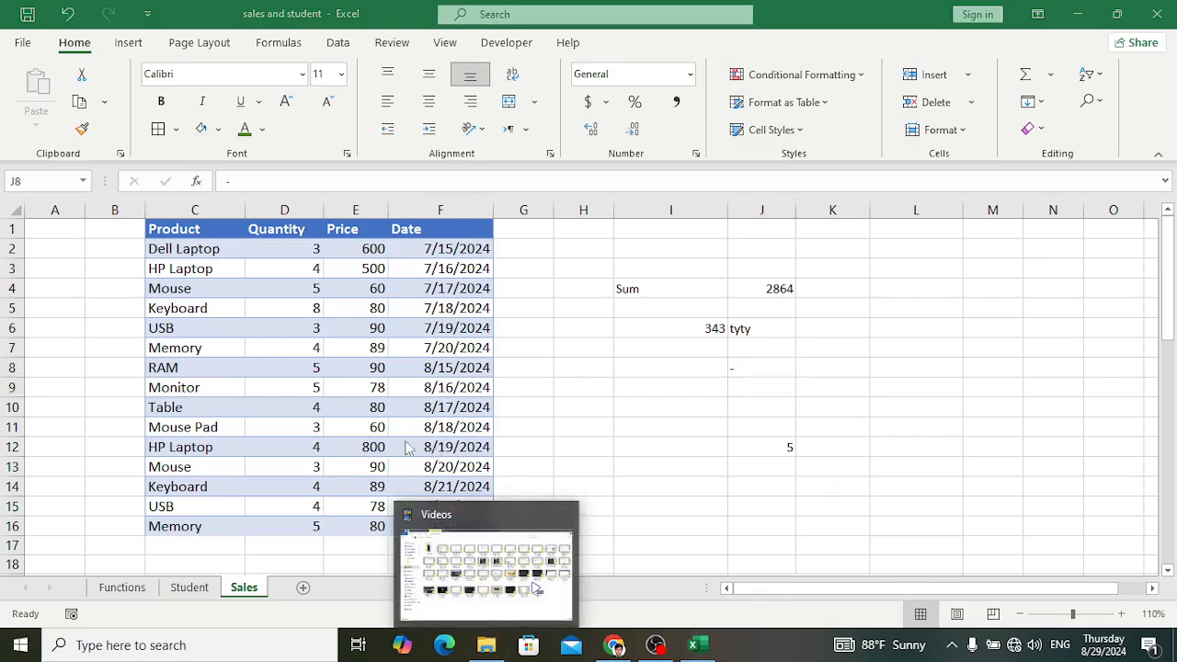
# Step: Review the Average, Sum, Min, Max, Count and CountA entries in the function list on the Functions sheet
pyautogui.click(129, 589)
pyautogui.click(129, 589)
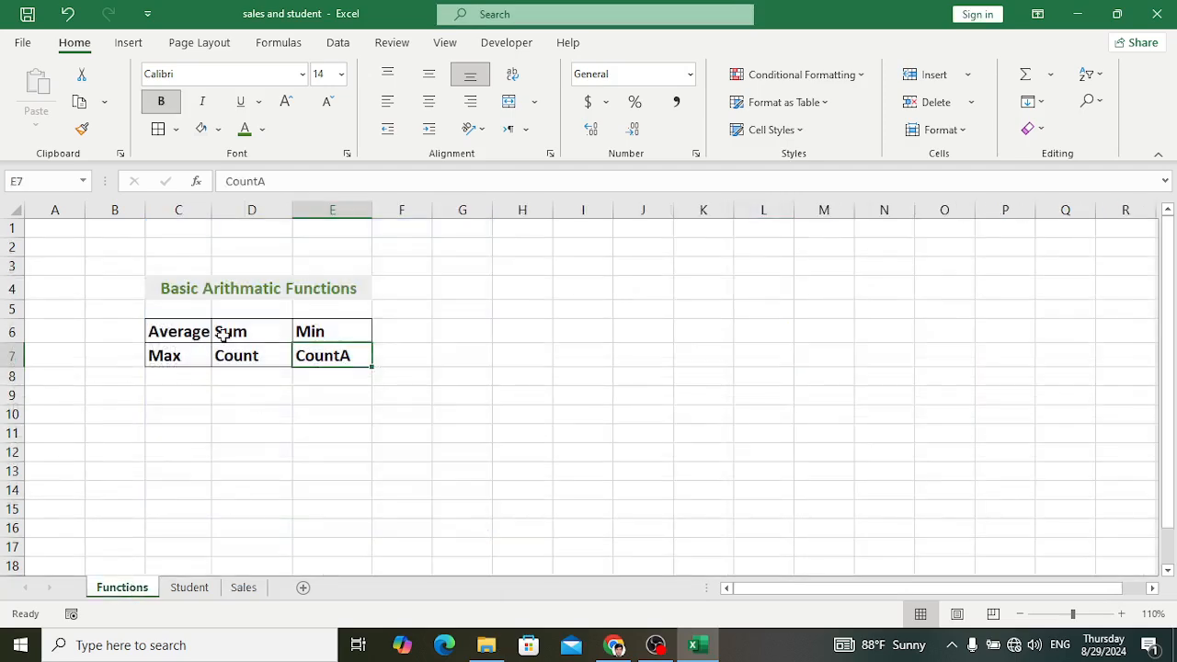
pyautogui.click(191, 336)
pyautogui.click(264, 334)
pyautogui.click(304, 333)
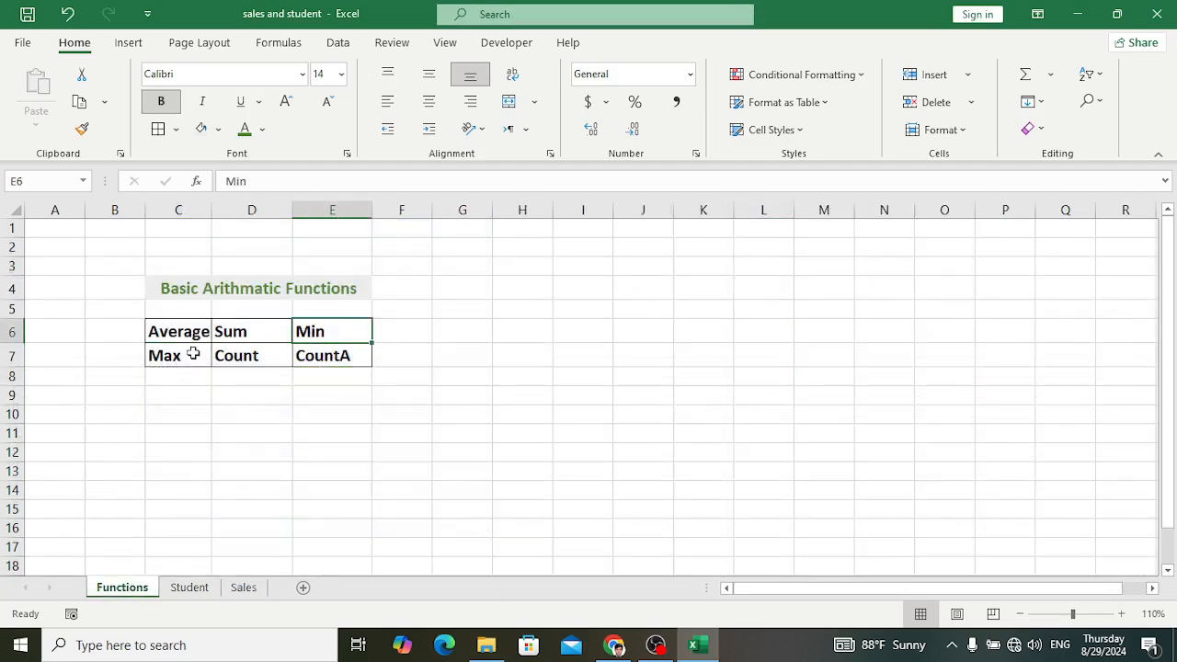
pyautogui.click(194, 355)
pyautogui.click(241, 351)
pyautogui.click(318, 358)
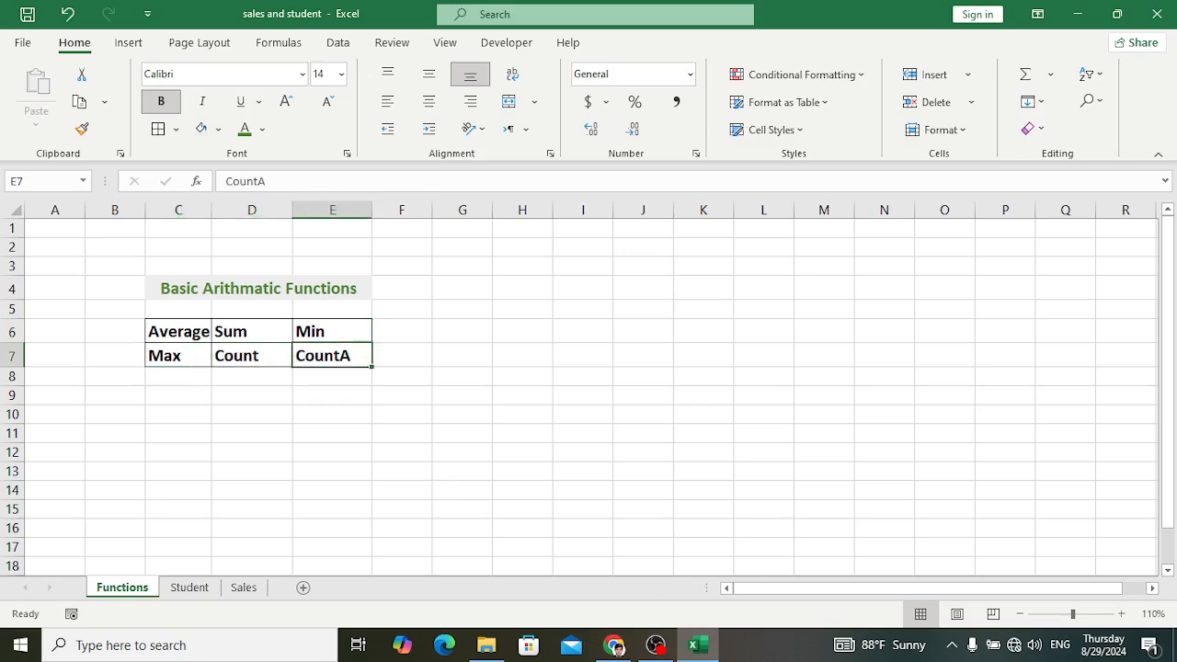
pyautogui.click(753, 649)
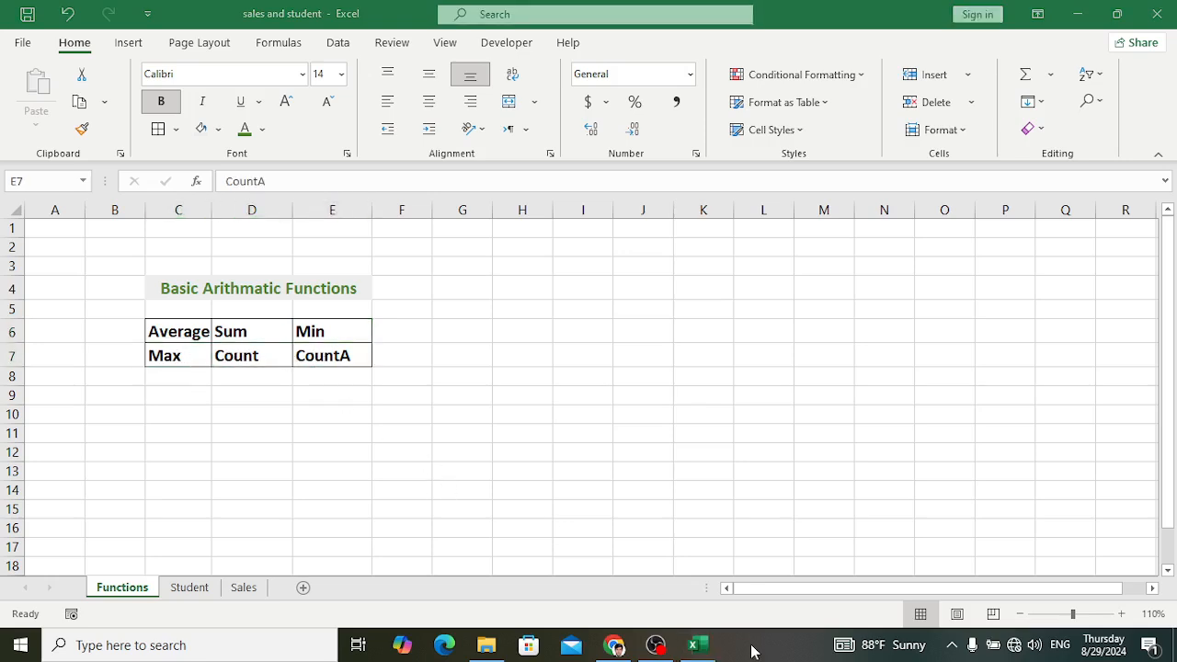